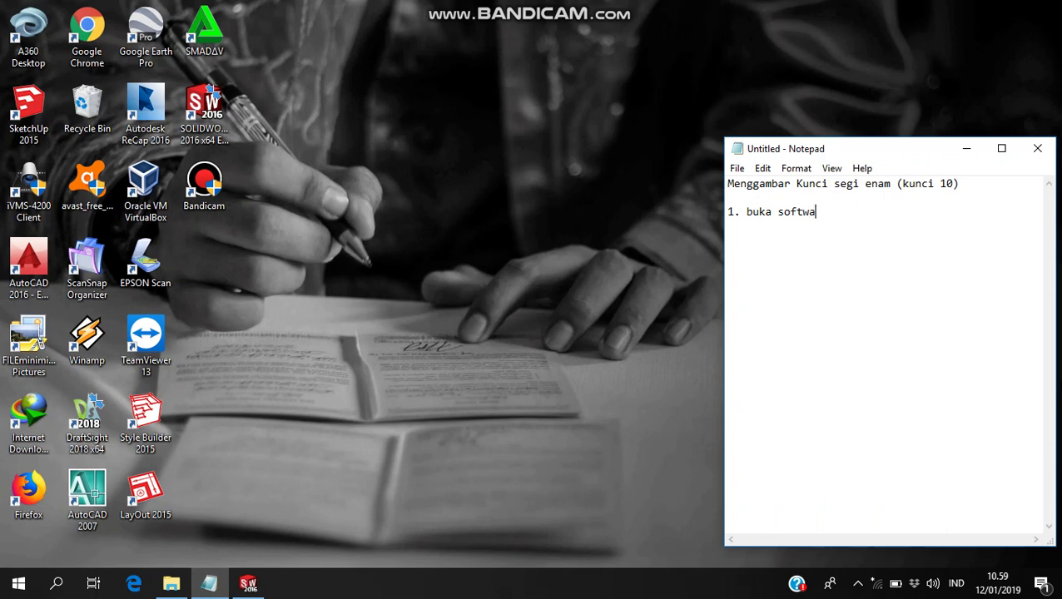
Step: Complete the first note line as "1. buka software solidwork" and switch to SOLIDWORKS
text(sowli)
key(BackSpace)
key(BackSpace)
key(BackSpace)
text(lidwork)
click(248, 582)
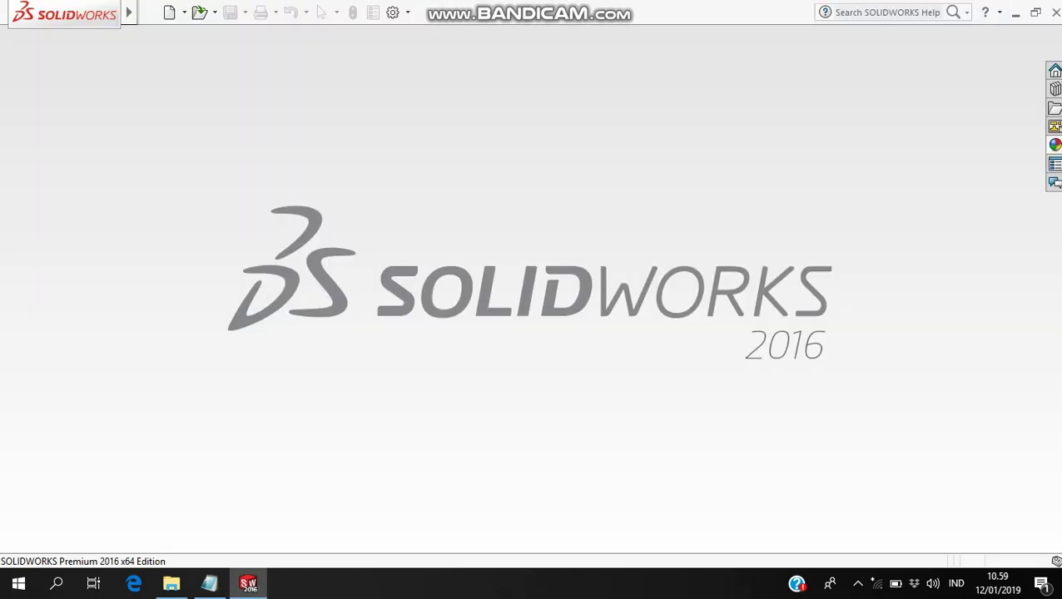
Step: Add the note line "2. klik menu part - ok" in Notepad
click(209, 583)
key(Return)
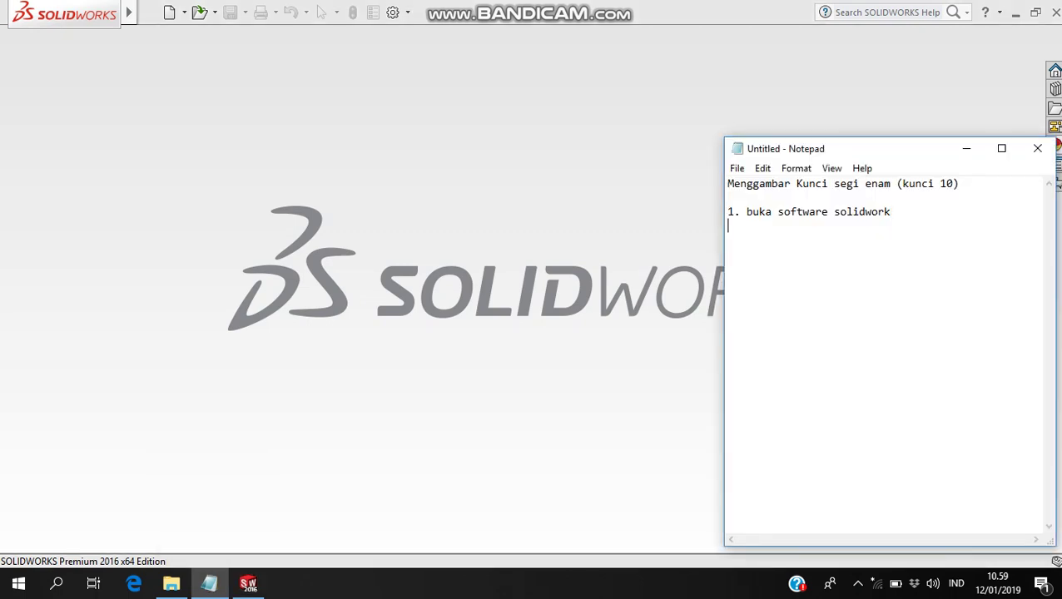
text(2. klik menu n)
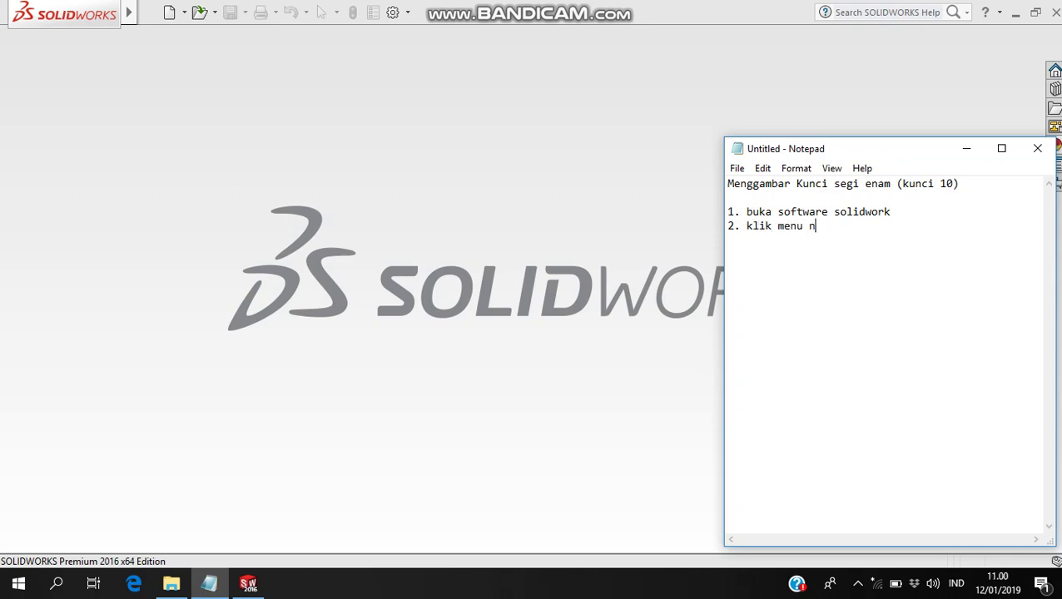
key(BackSpace)
text(part - ok)
Step: Create a new Part document in SOLIDWORKS
key(alt+Tab)
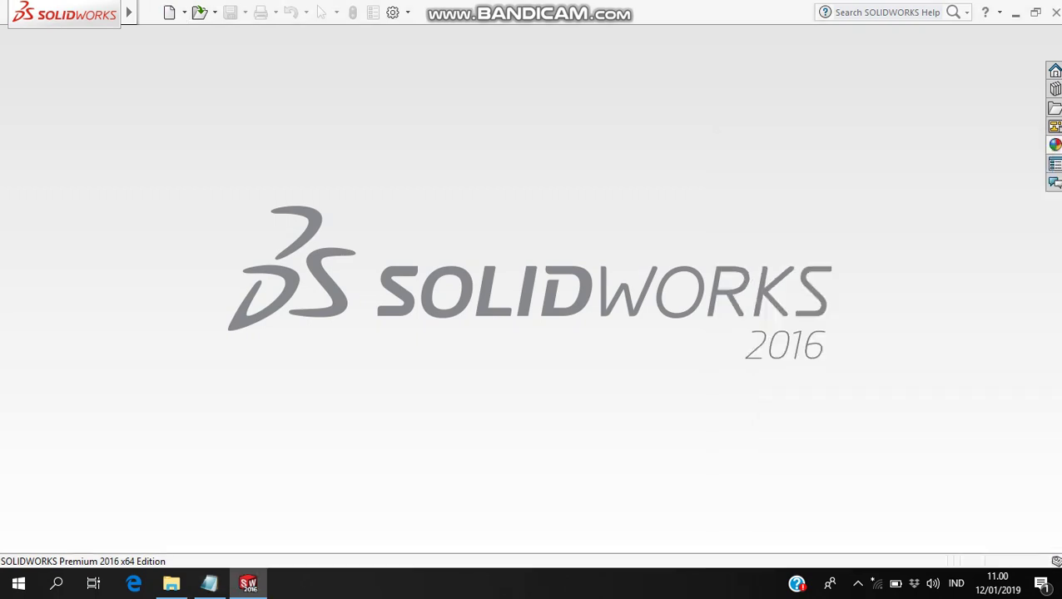
click(169, 11)
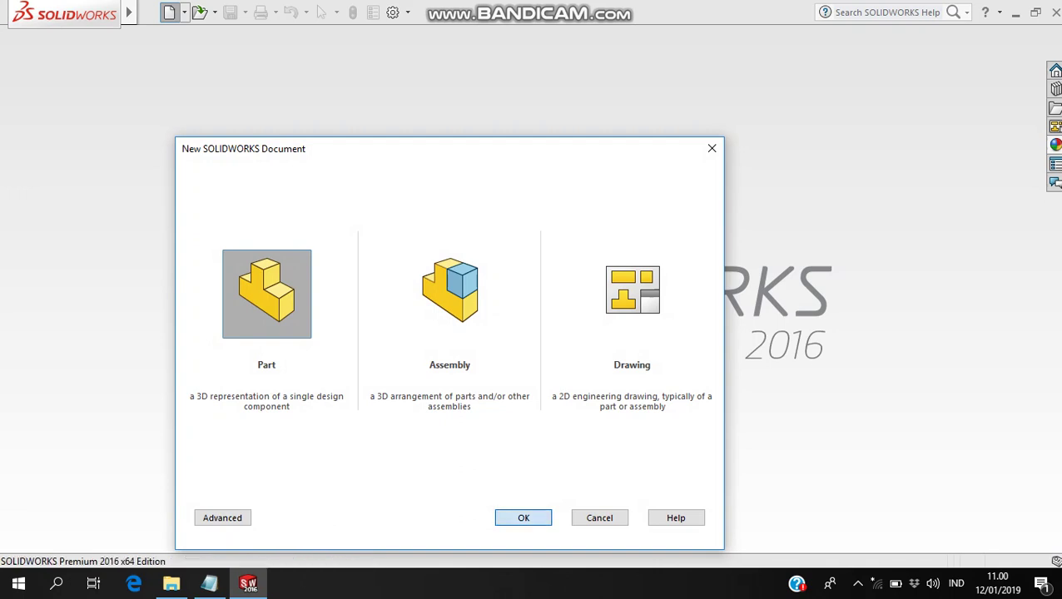
key(Return)
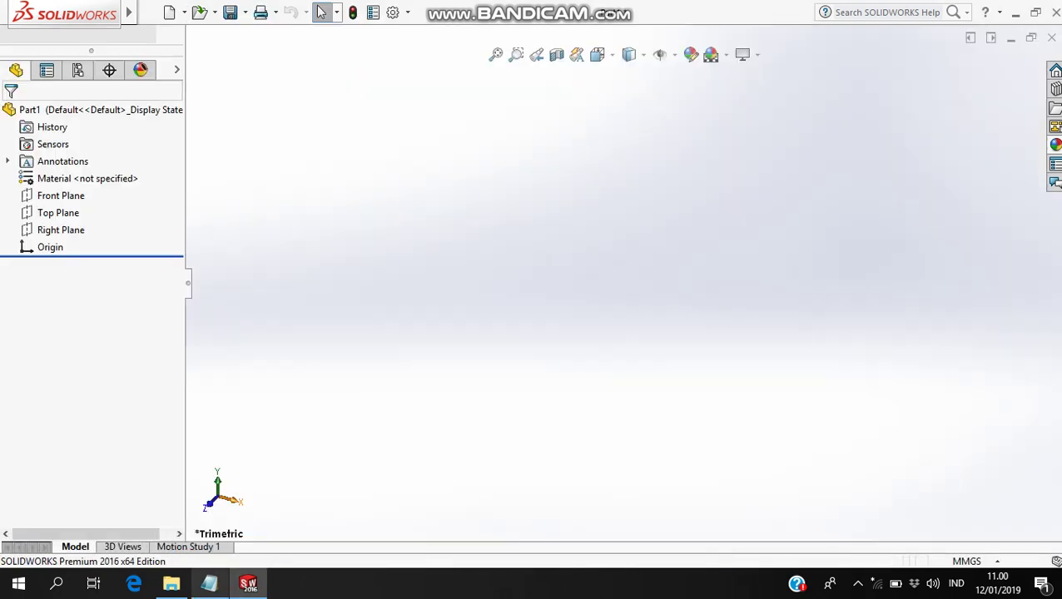
Step: Add the note line "3. kli front plane" in Notepad and select the Front Plane in SOLIDWORKS
click(209, 582)
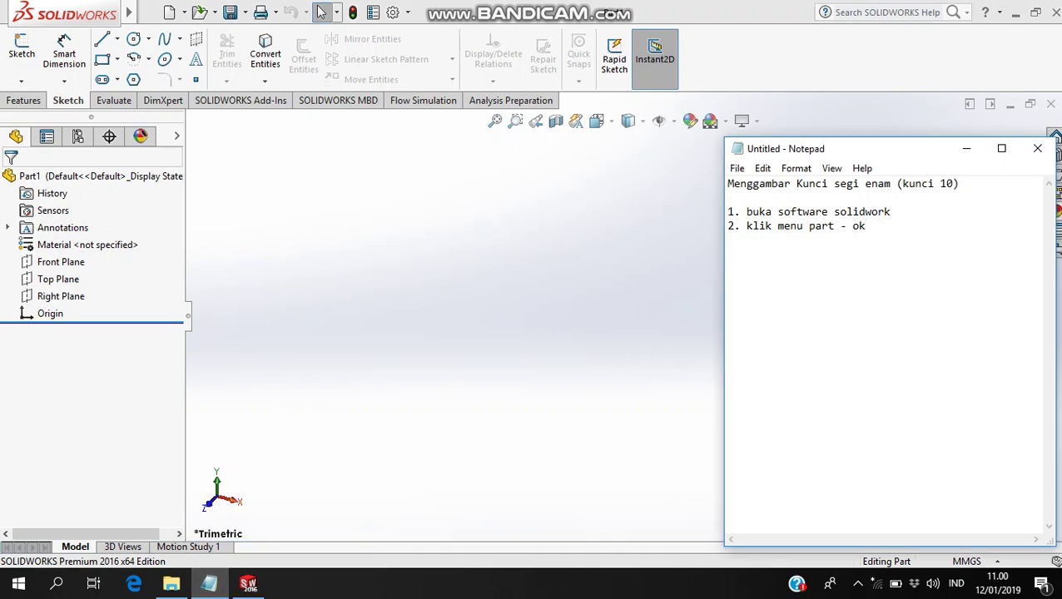
key(Return)
text(3. kli front plane)
click(61, 261)
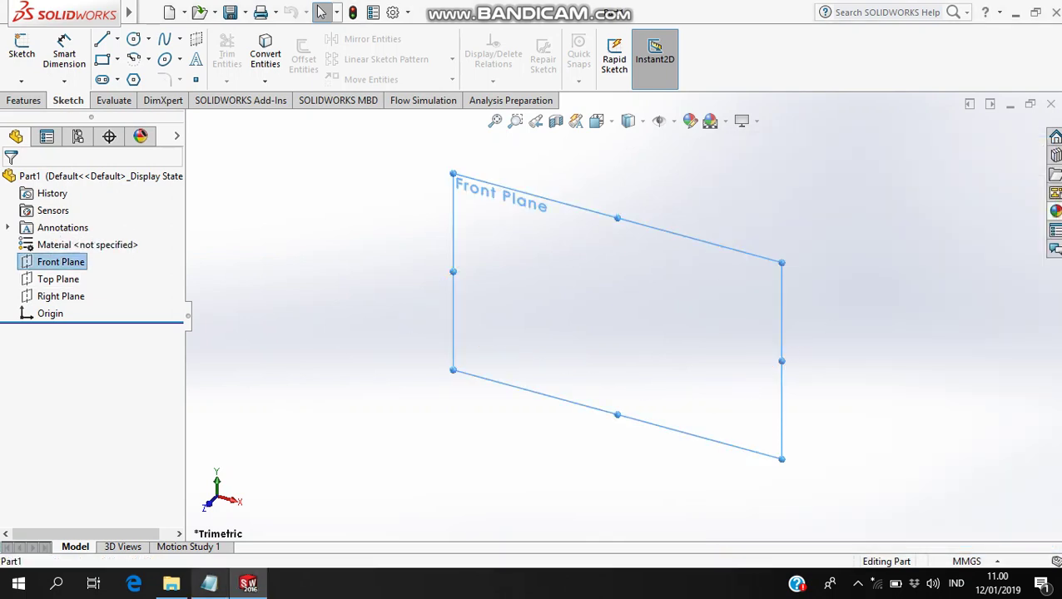
Step: Add the note line "4. klik sketch" in Notepad and start a sketch on the Front Plane in SOLIDWORKS
click(209, 584)
key(Return)
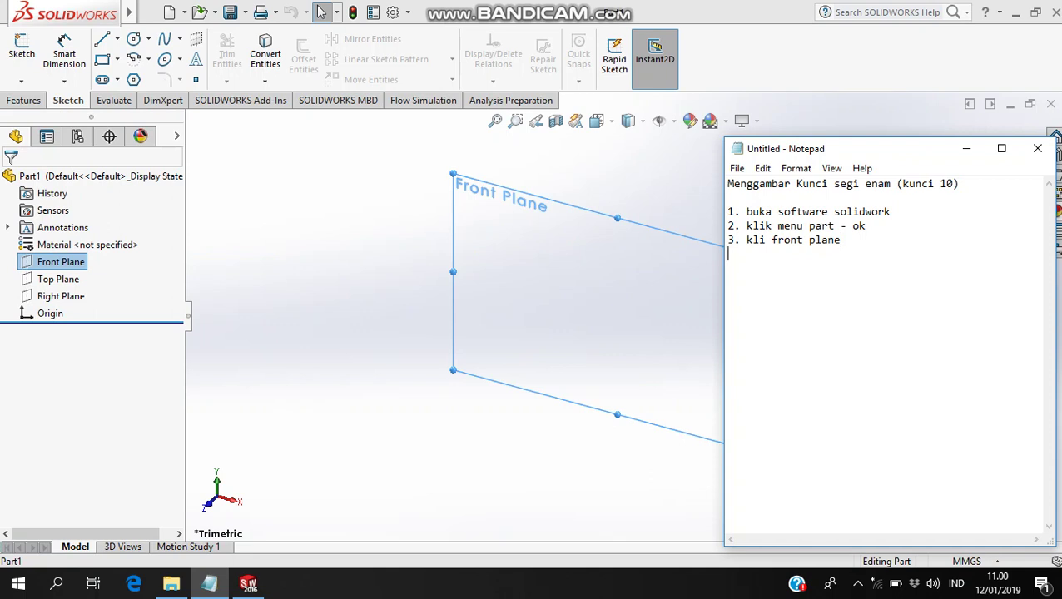
text(4. klik sketch)
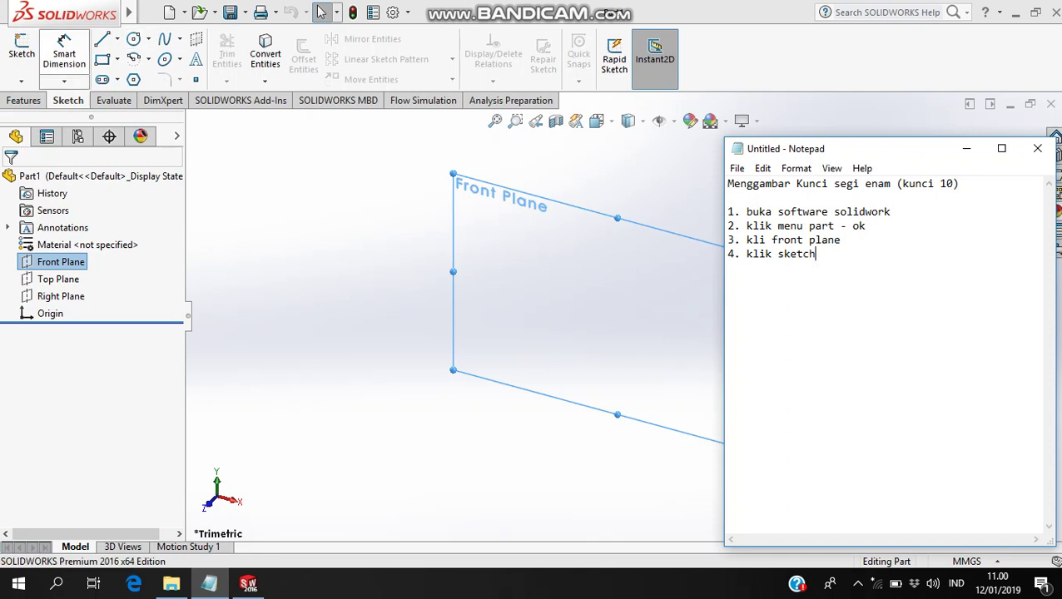
click(22, 53)
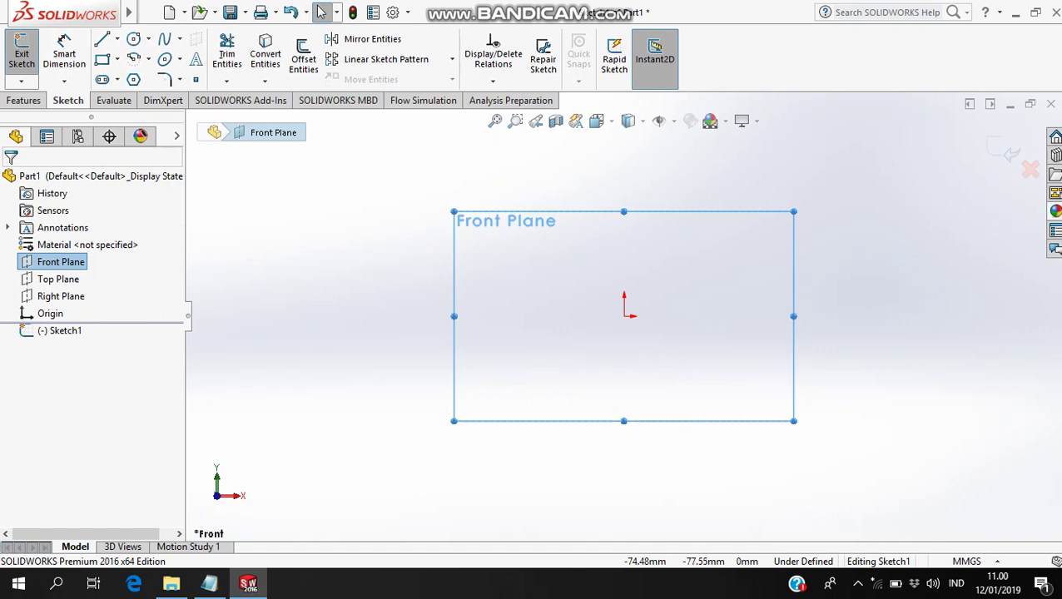
Step: Note "5. buat sketch" in Notepad, and in SOLIDWORKS sketch an L from the origin, about 57 mm down and about 88 mm rightwards
click(208, 582)
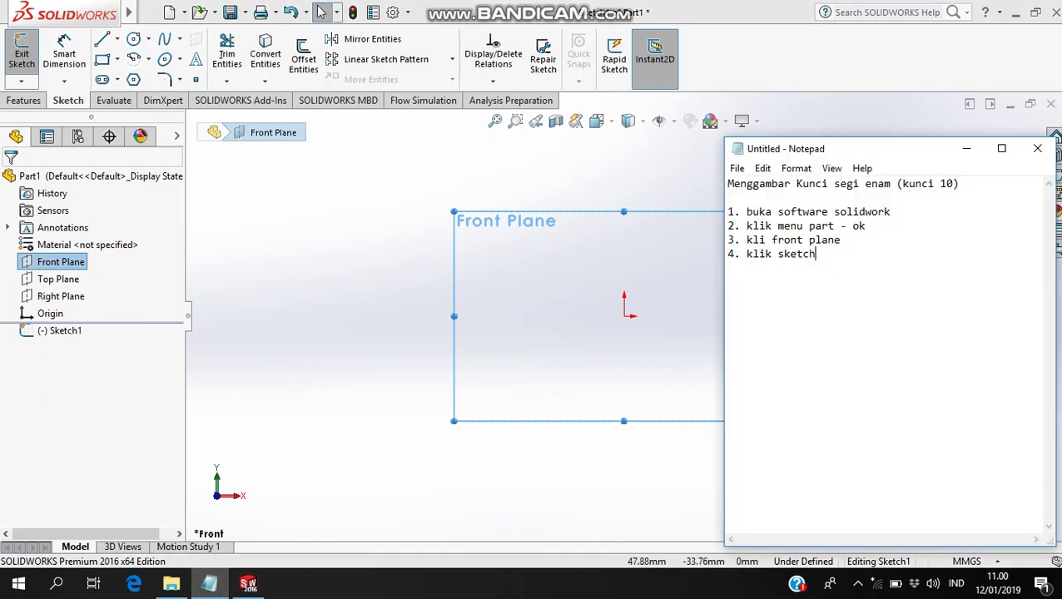
text(5. buat sketch)
click(102, 39)
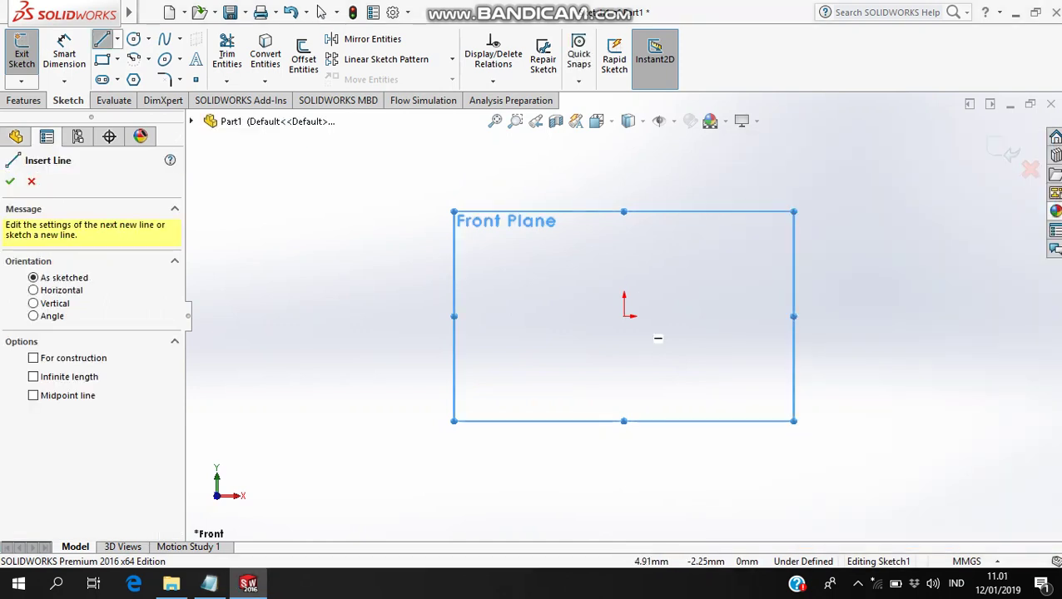
click(624, 316)
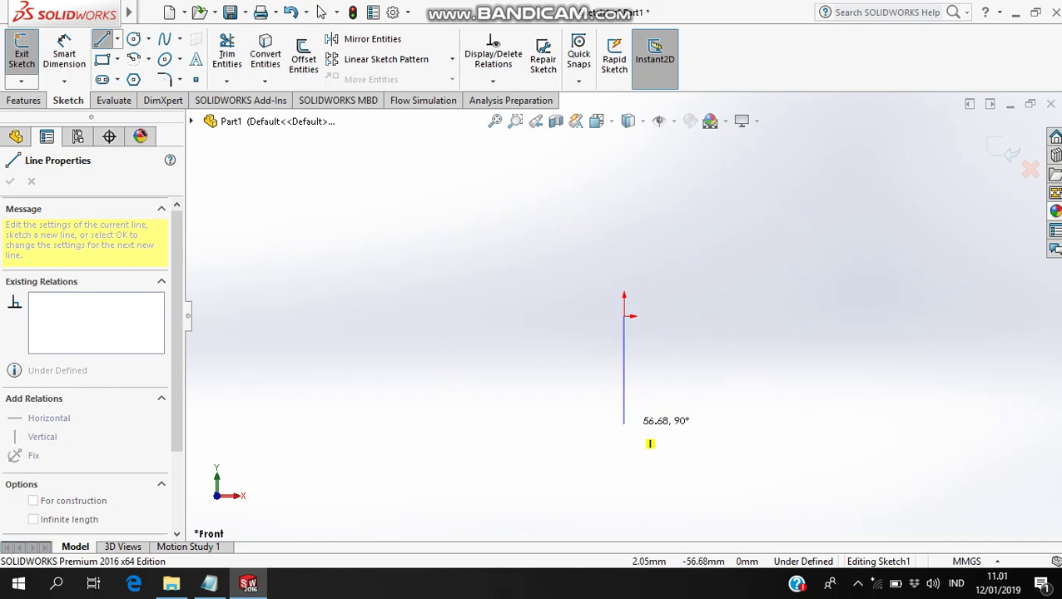
click(624, 424)
click(941, 423)
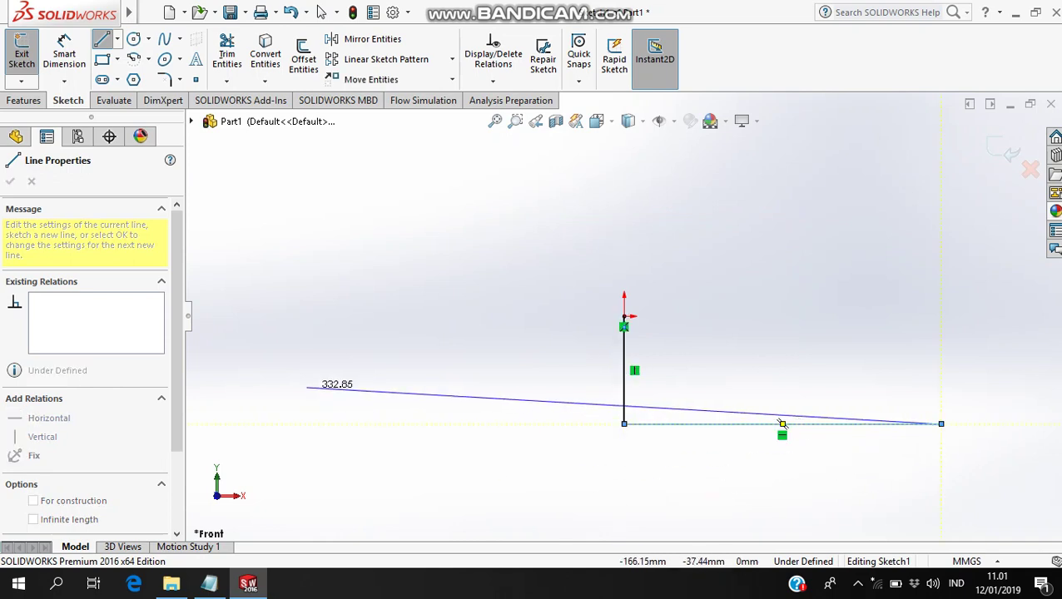
key(Escape)
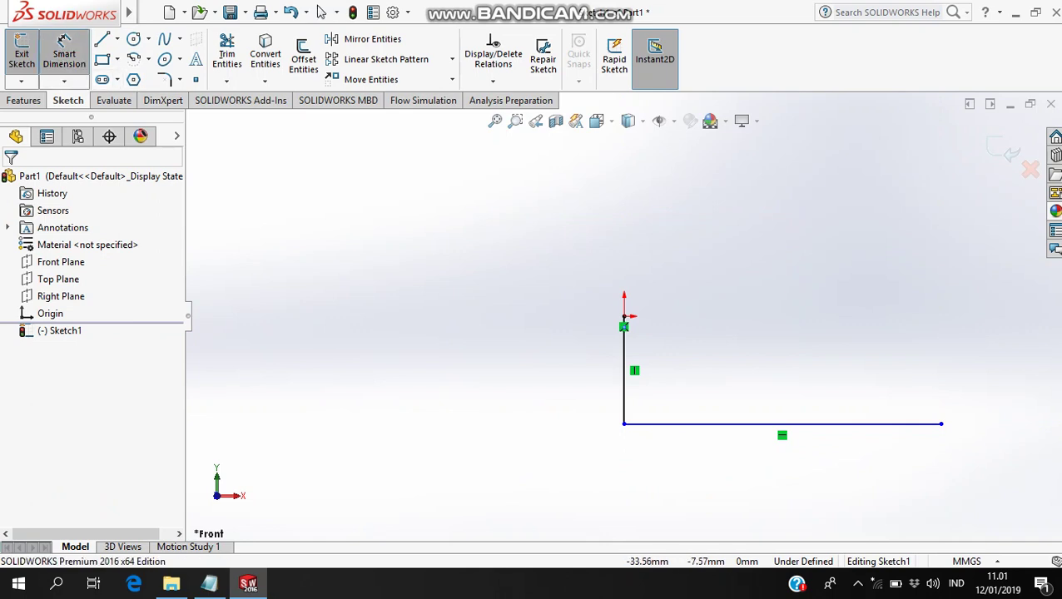
Step: Dimension the vertical line of the L-shaped sketch to 30 mm
click(64, 50)
click(624, 383)
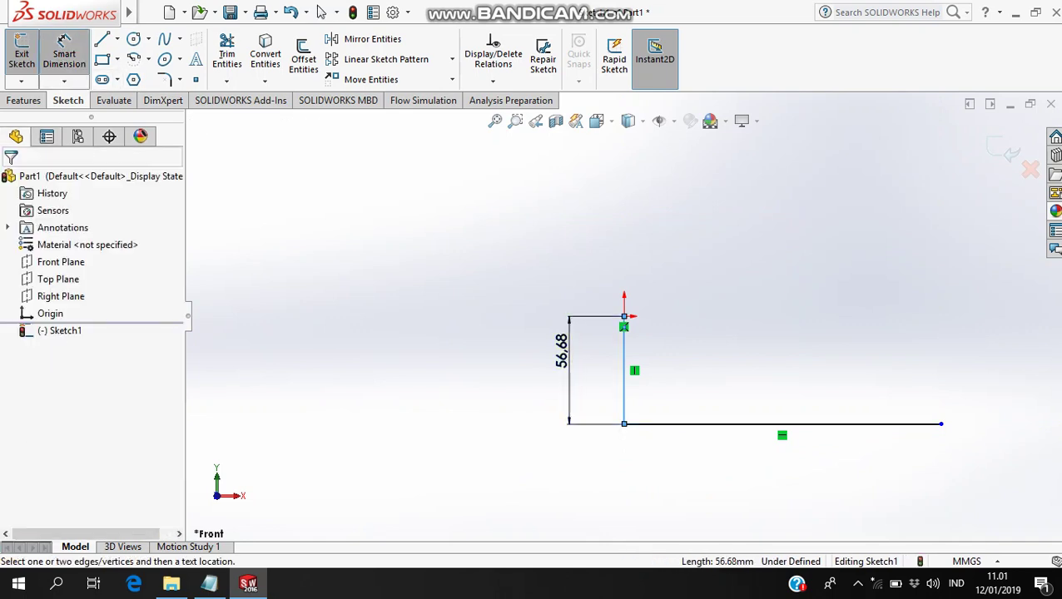
click(562, 354)
text(30)
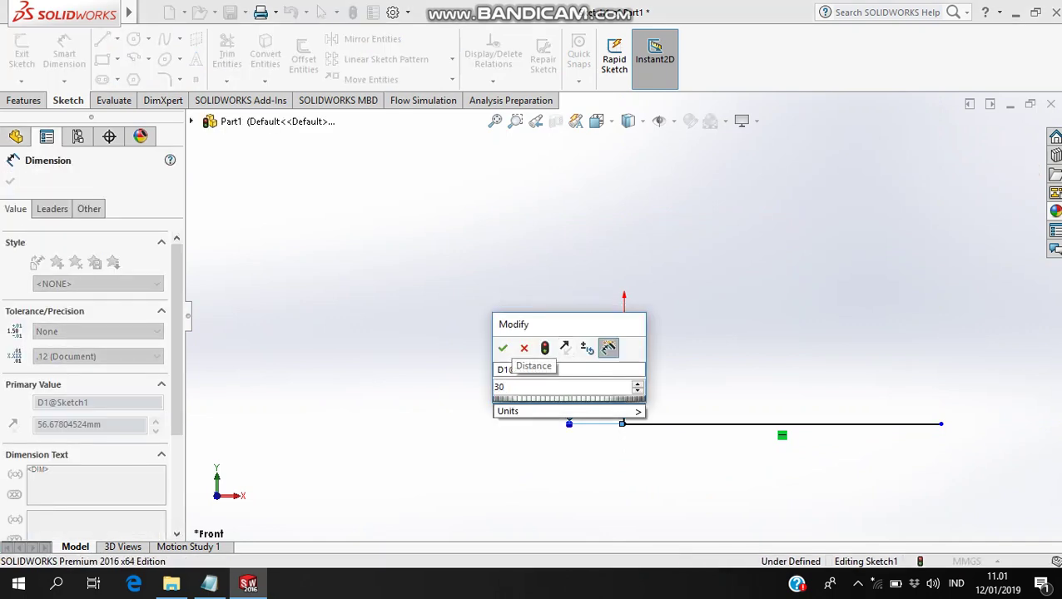
key(Return)
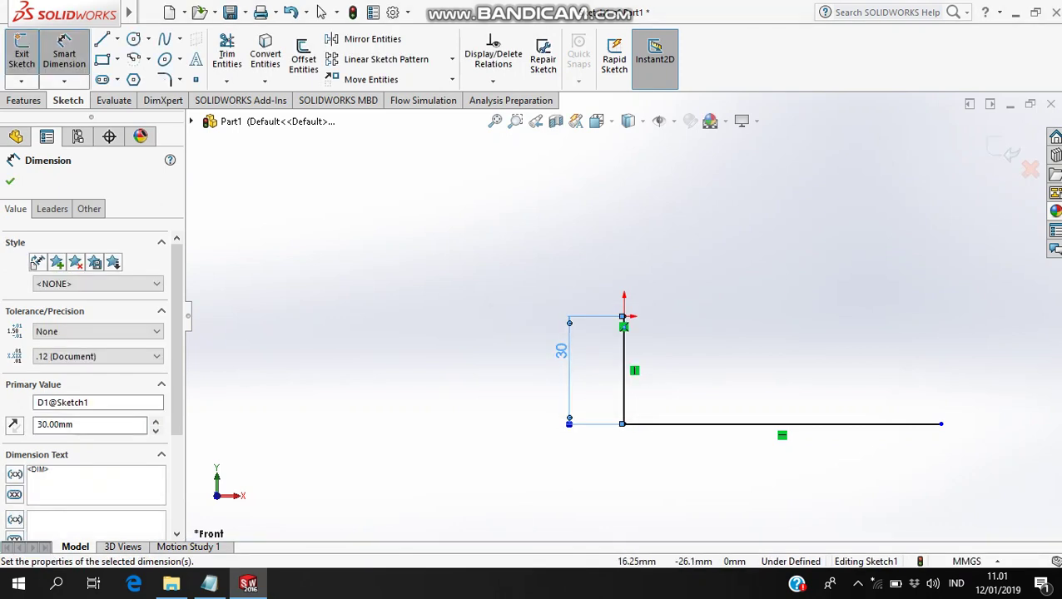
Step: Dimension the horizontal line of the L-shaped sketch to 80 mm
click(832, 424)
click(690, 449)
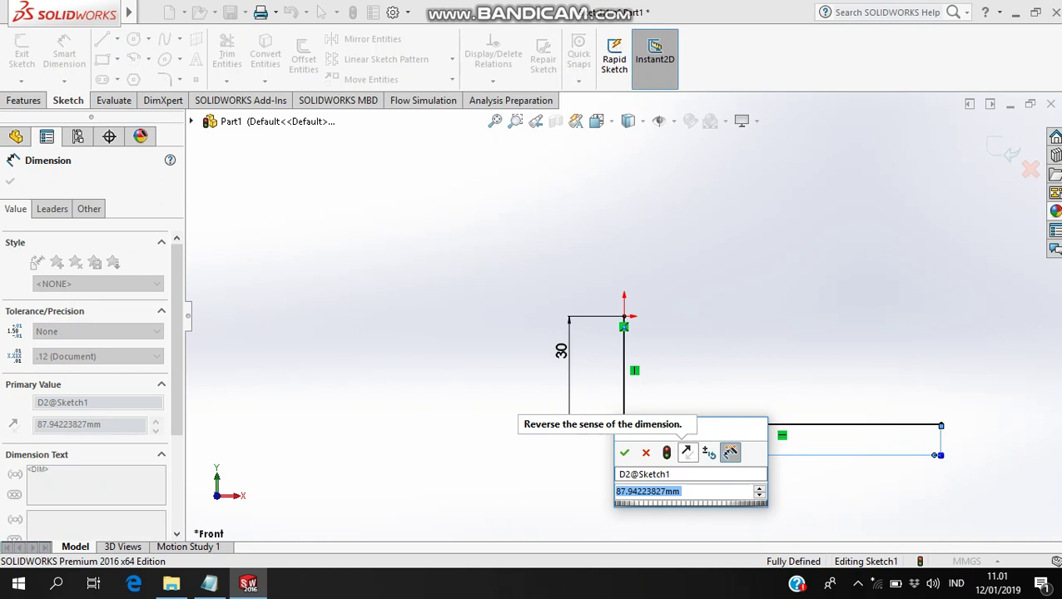
key(BackSpace)
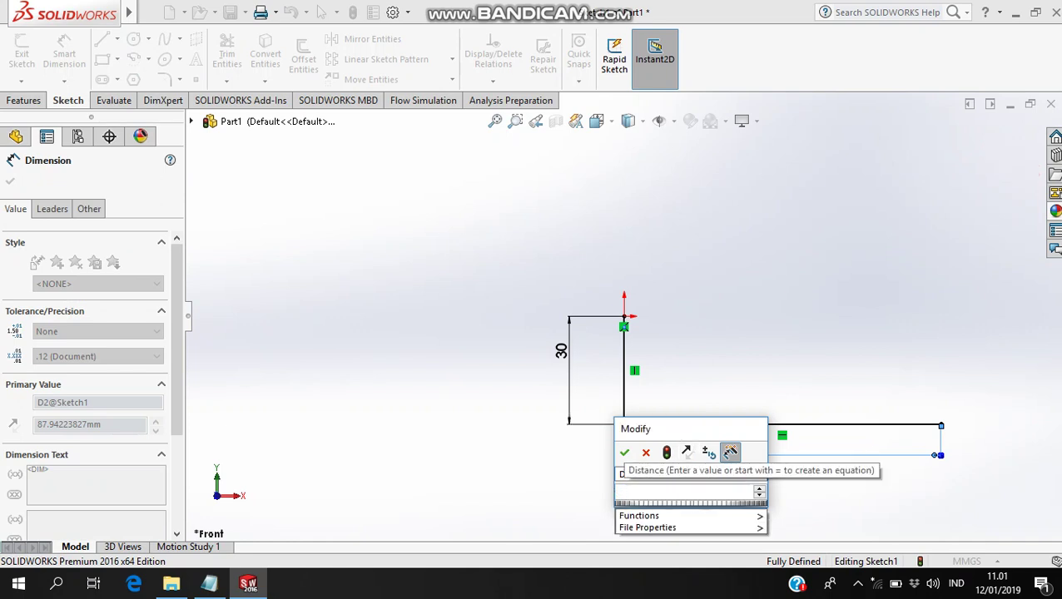
text(80)
key(Return)
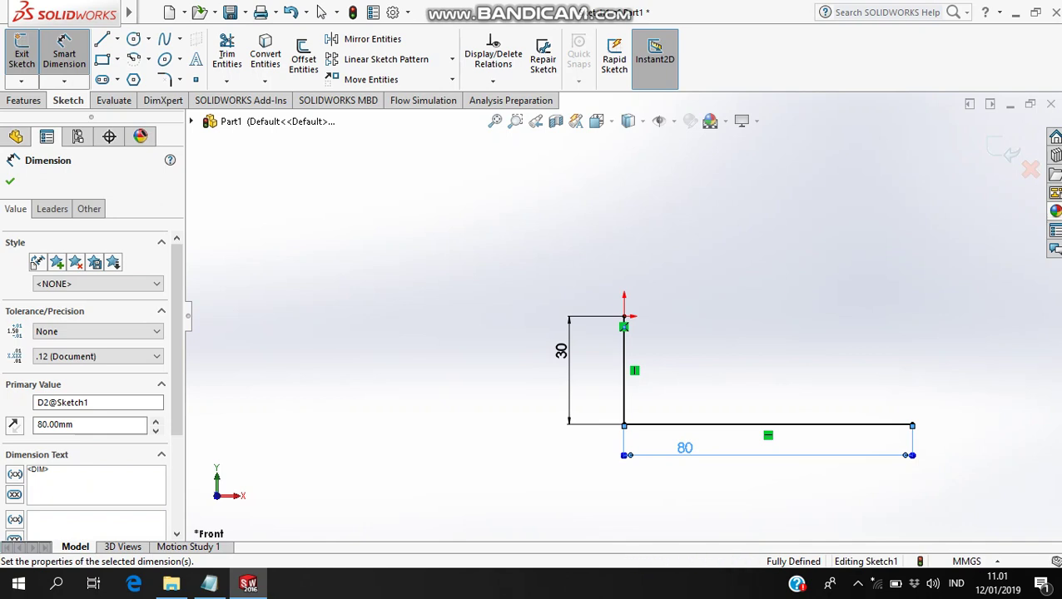
Step: Extend the fifth note line in Notepad with "- dimensi - fillet (atur jari-jari)", opening Sketch Fillet in SOLIDWORKS for reference
click(209, 583)
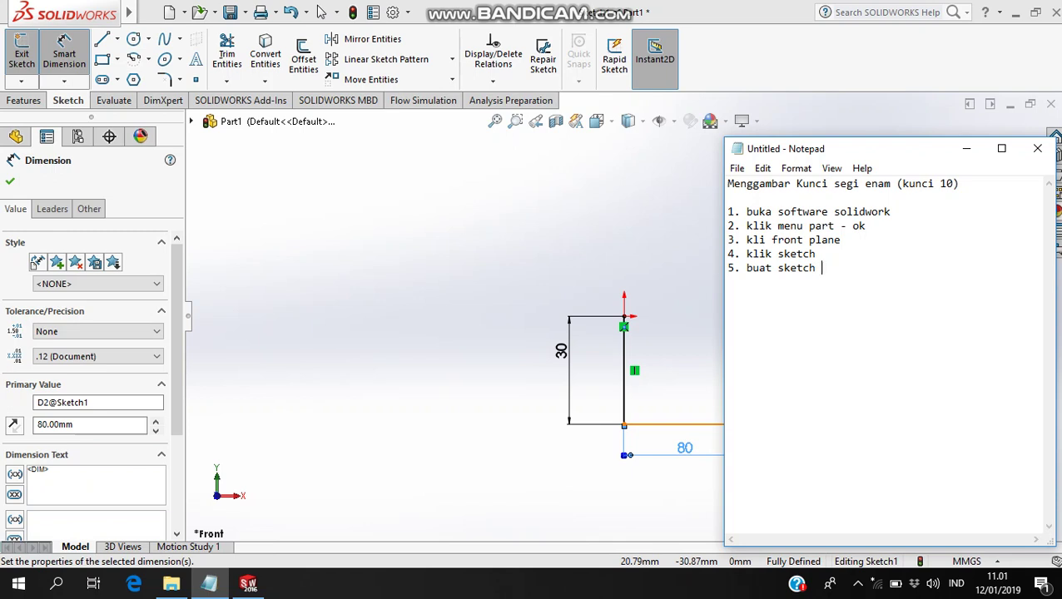
text(- dimensi - fillet)
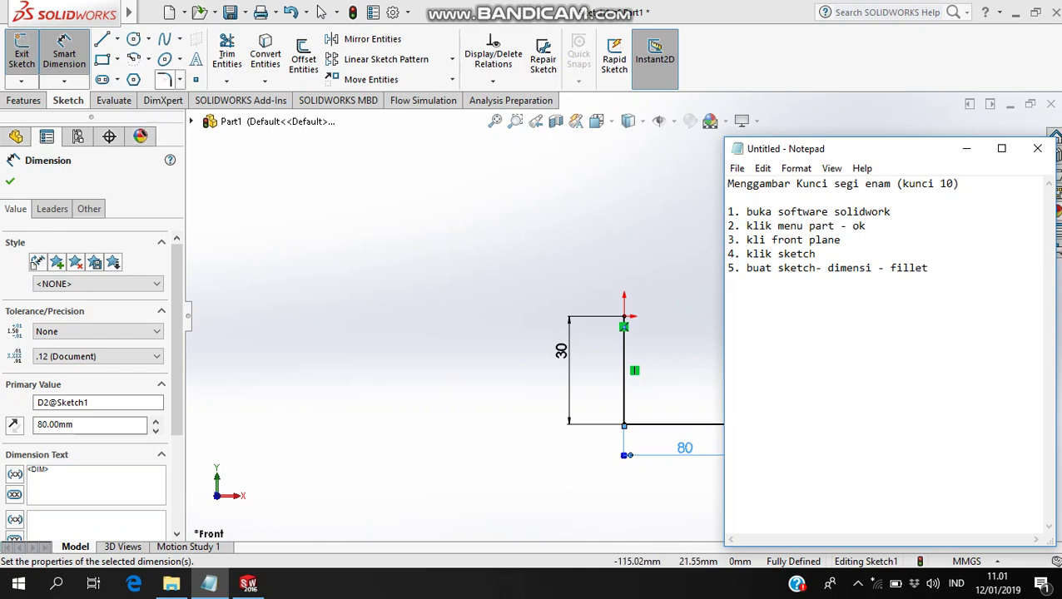
click(163, 79)
click(178, 79)
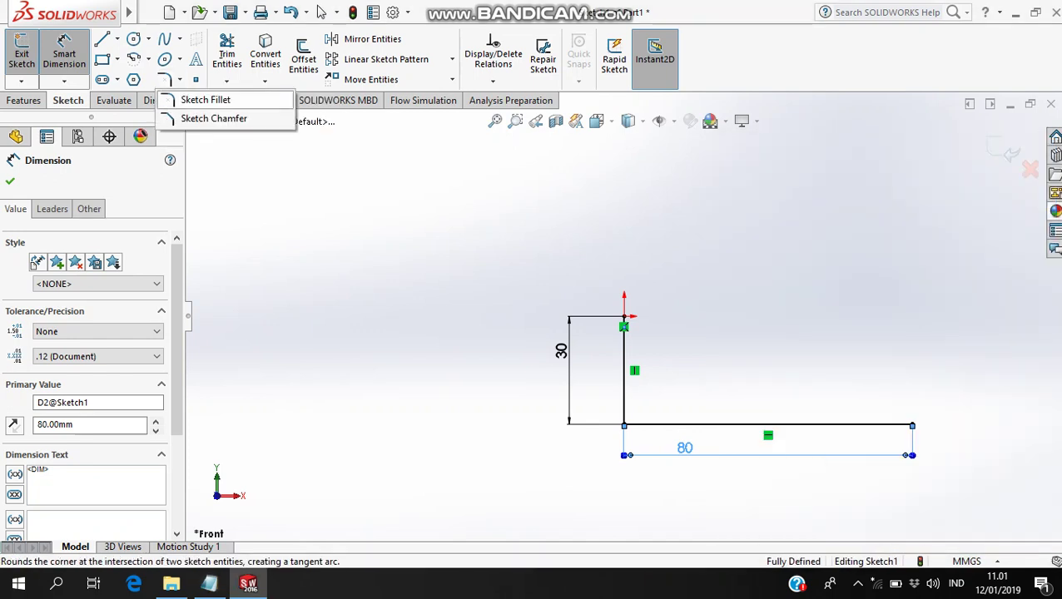
click(205, 100)
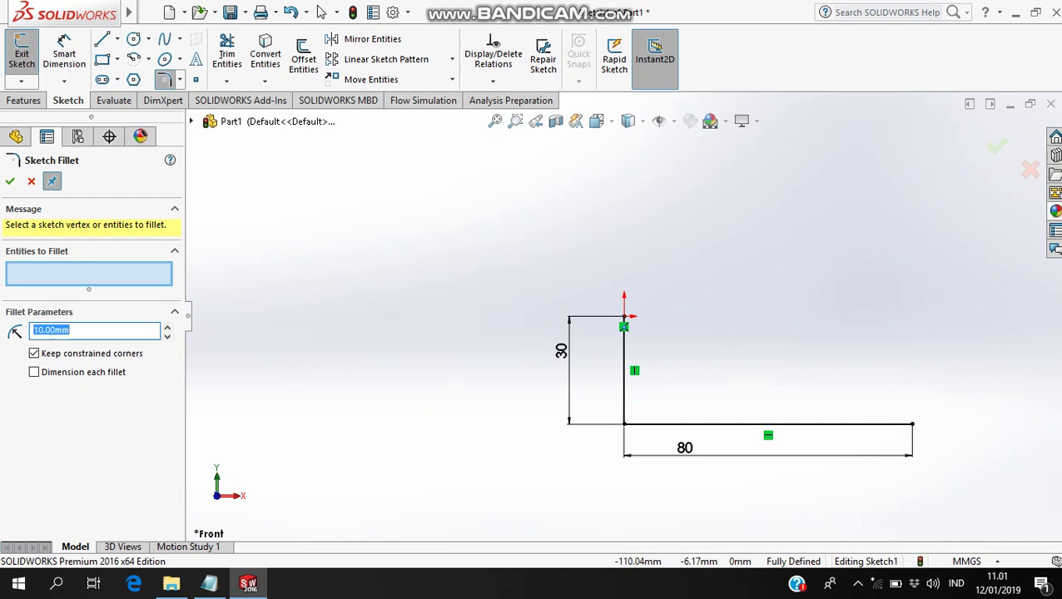
click(209, 583)
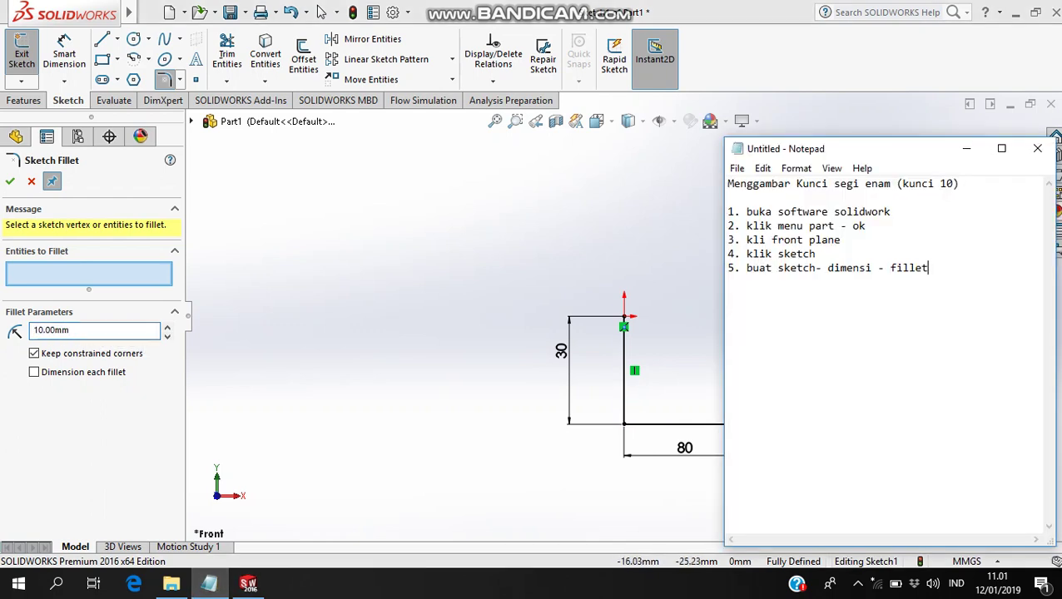
text(()
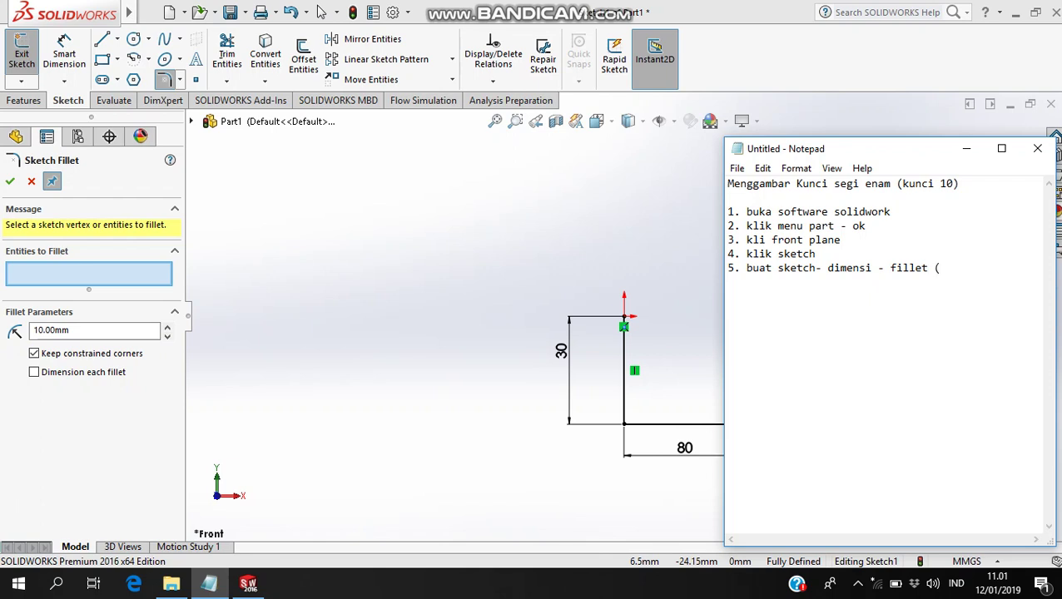
text(atur jari-jari))
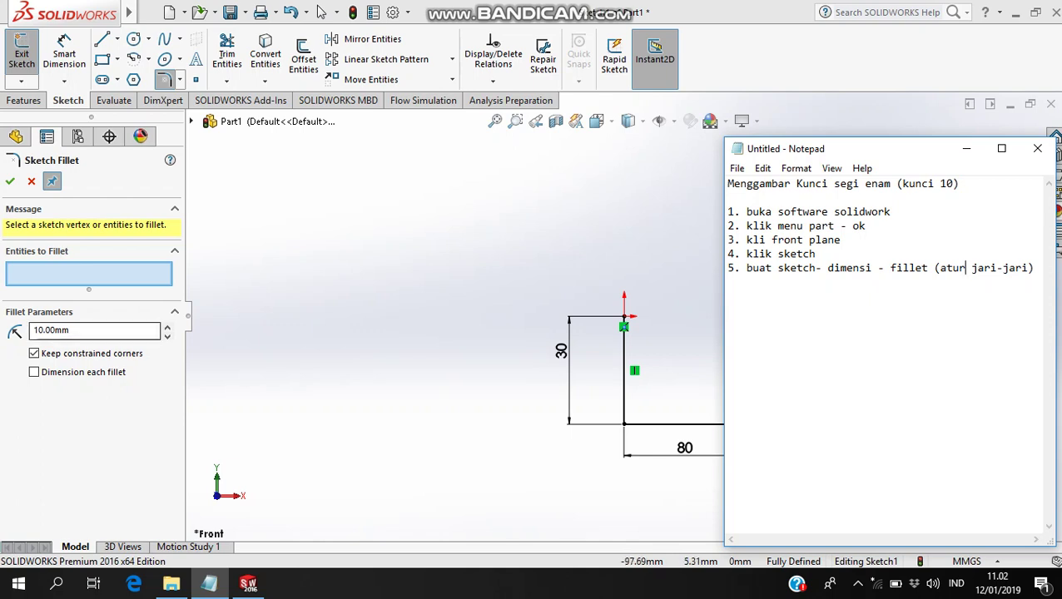
Step: Fillet the corner between the two sketch lines with a 10 mm radius in SOLIDWORKS and return to the Notepad notes
key(alt+Tab)
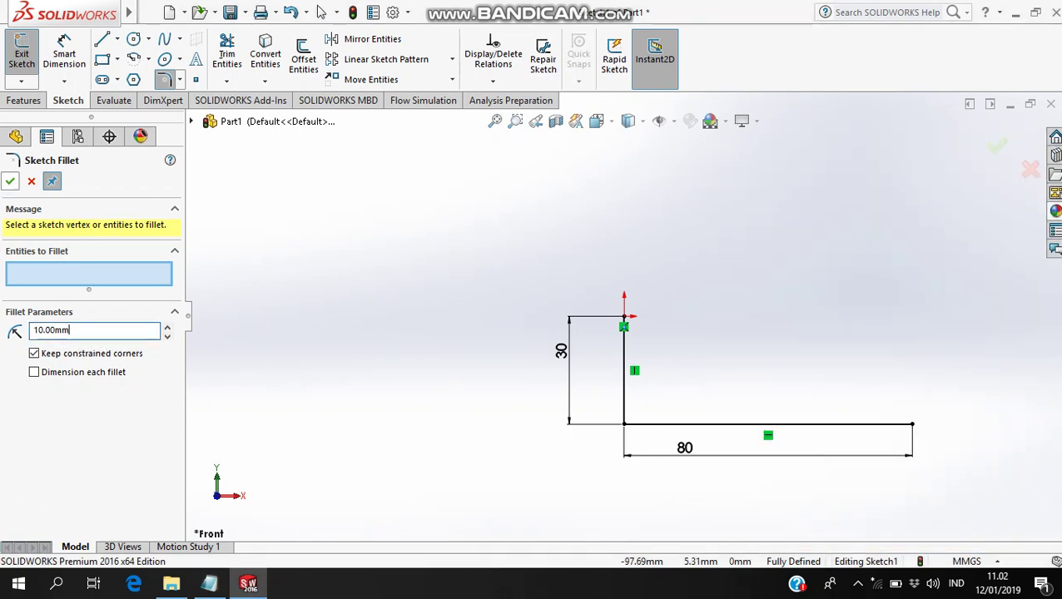
key(Escape)
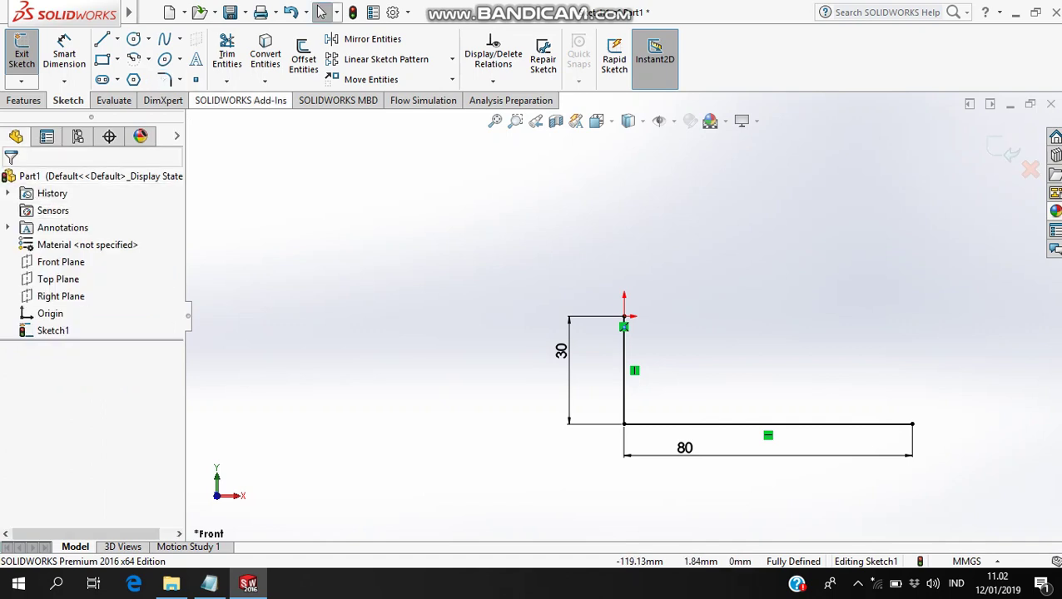
click(165, 79)
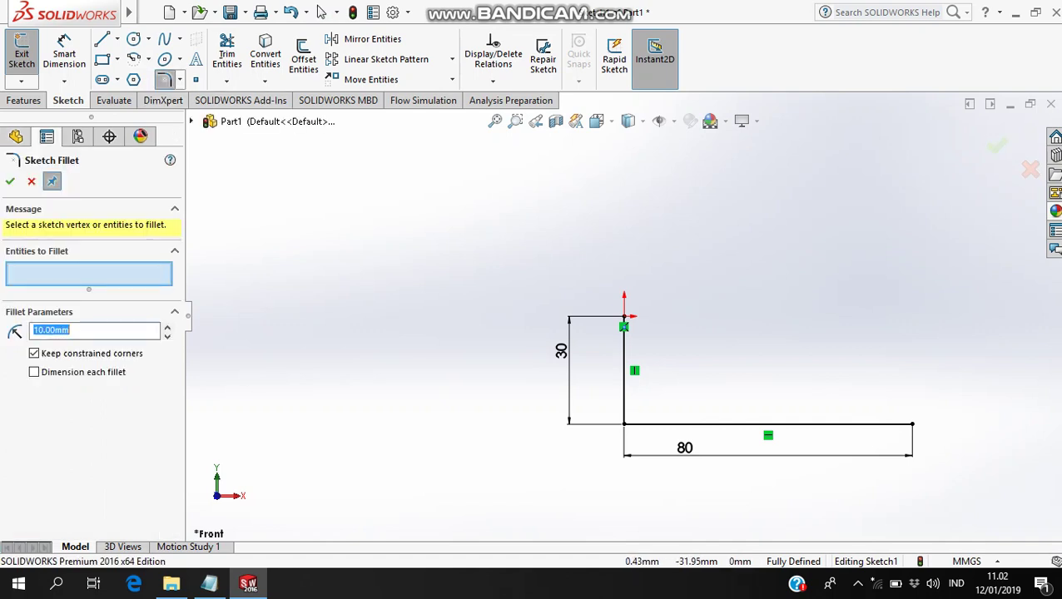
click(624, 425)
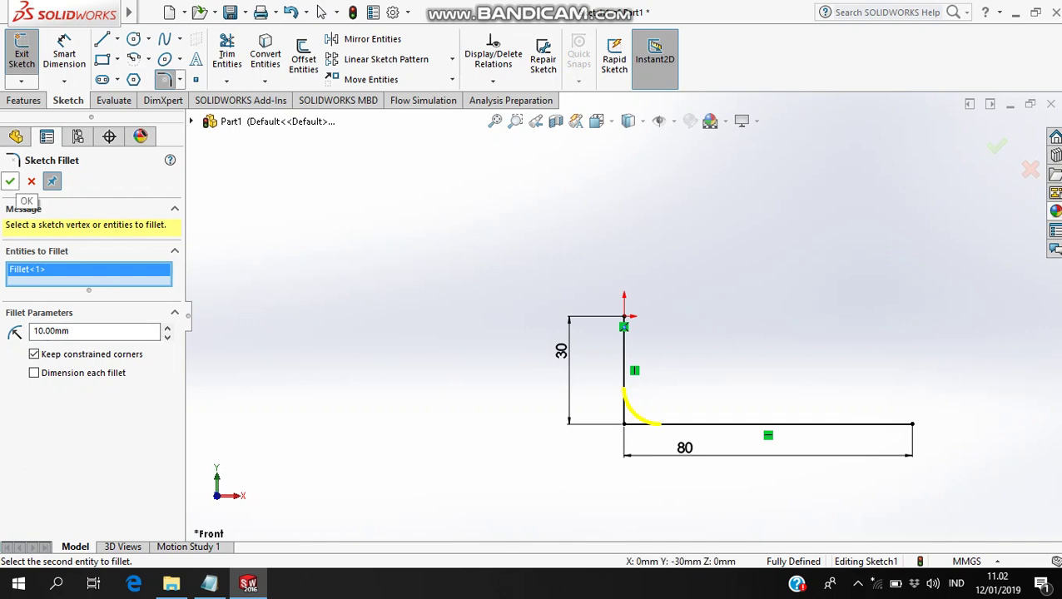
click(10, 181)
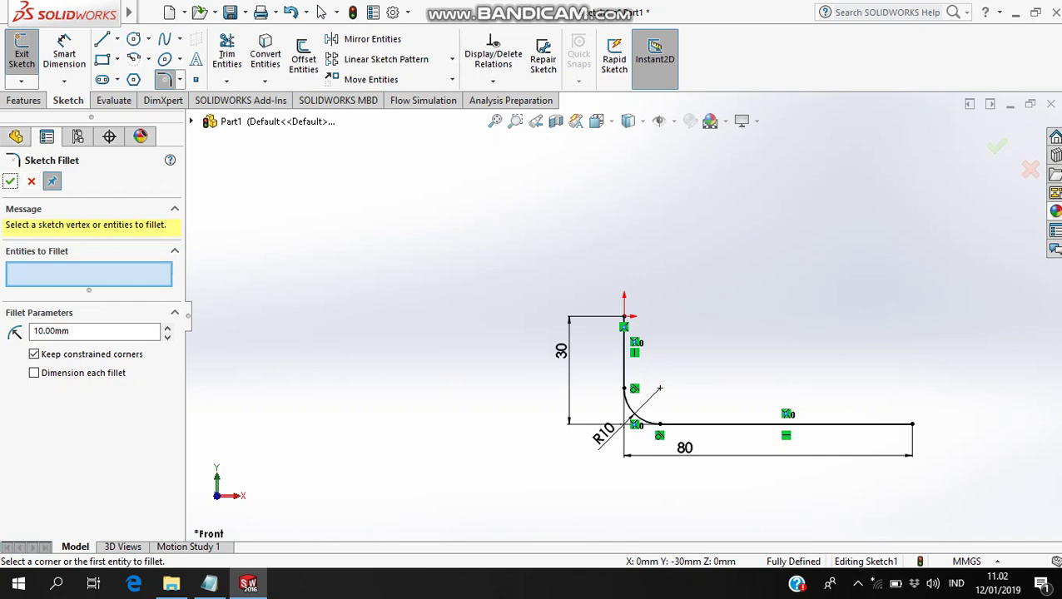
click(248, 583)
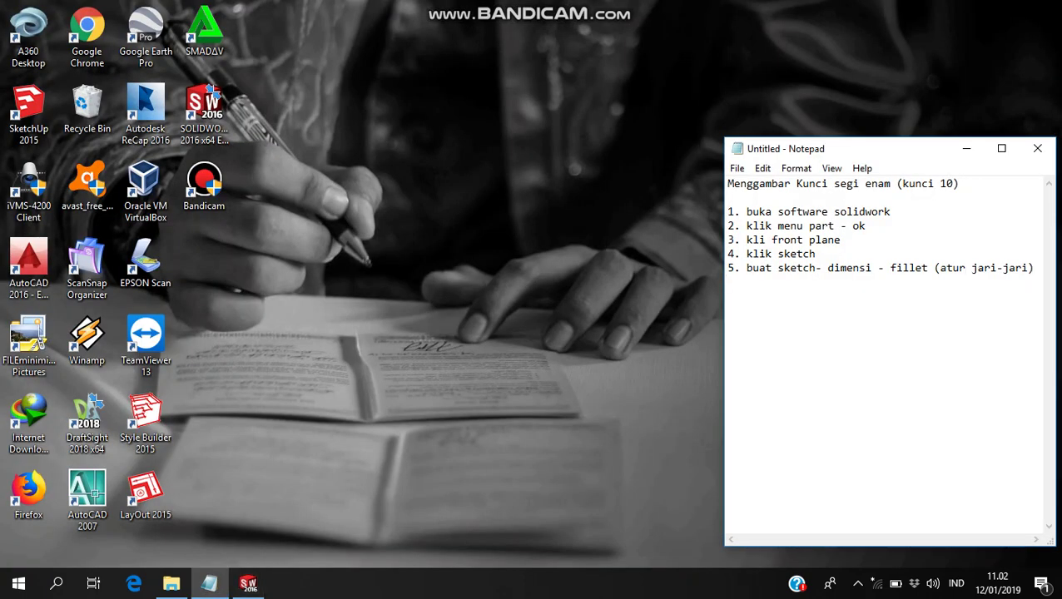
Step: Add the line "6. exit sketch" to the Notepad notes and exit the L-shaped path sketch in SOLIDWORKS
key(Return)
text(6.)
text(exit sketch)
click(247, 583)
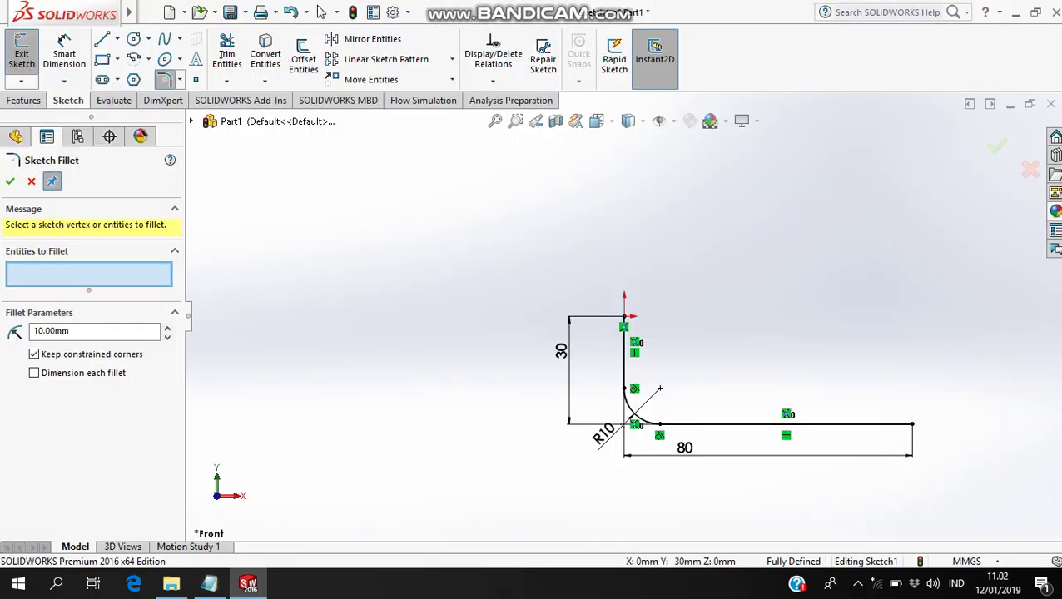
click(21, 57)
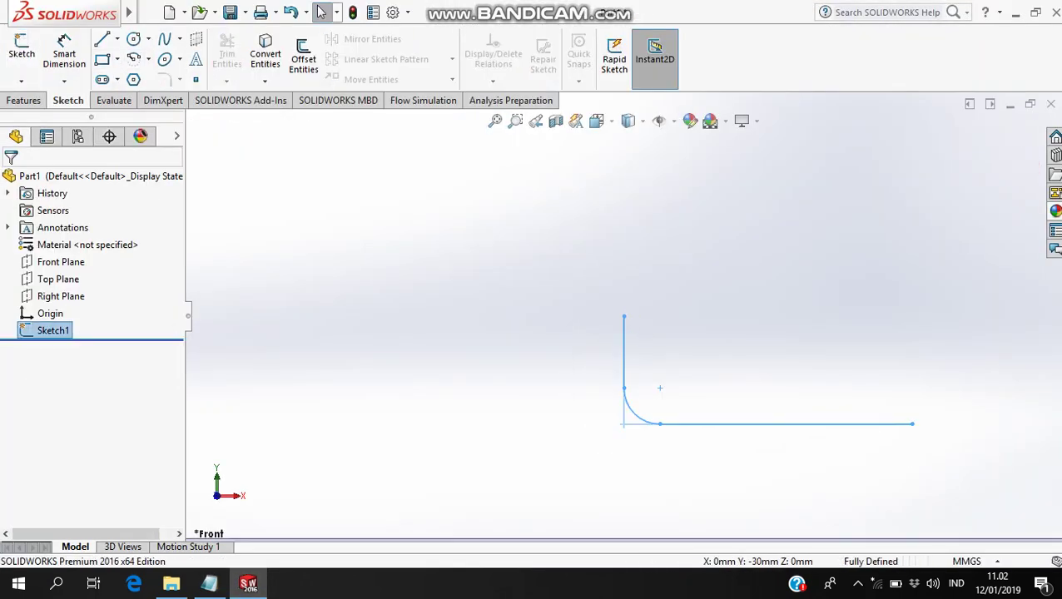
Step: Switch to Notepad and add the line "7. buat plane baru (top plane)" to the notes
mouse_move(248, 582)
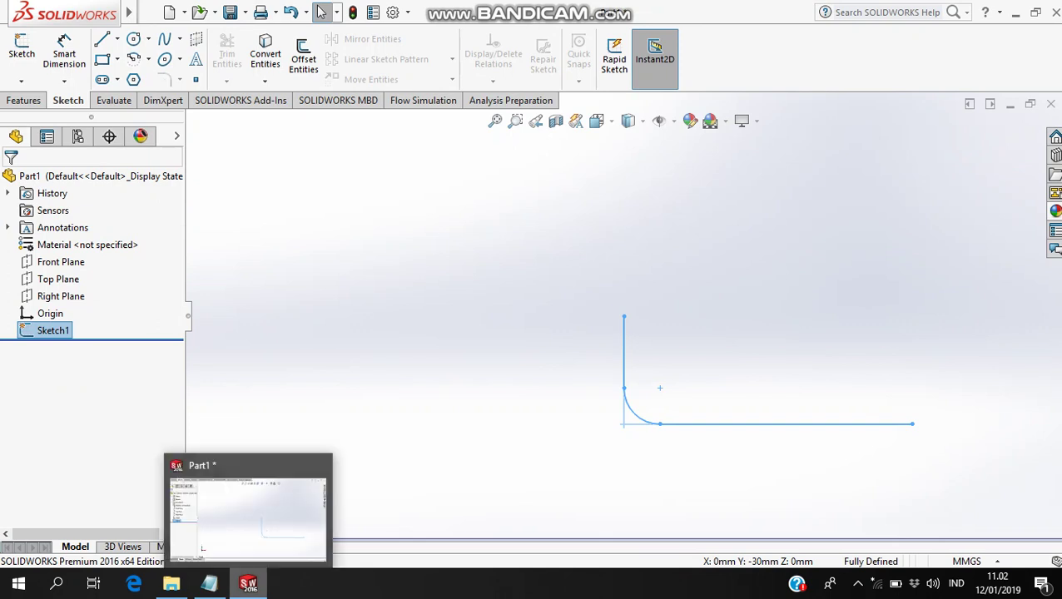
click(209, 583)
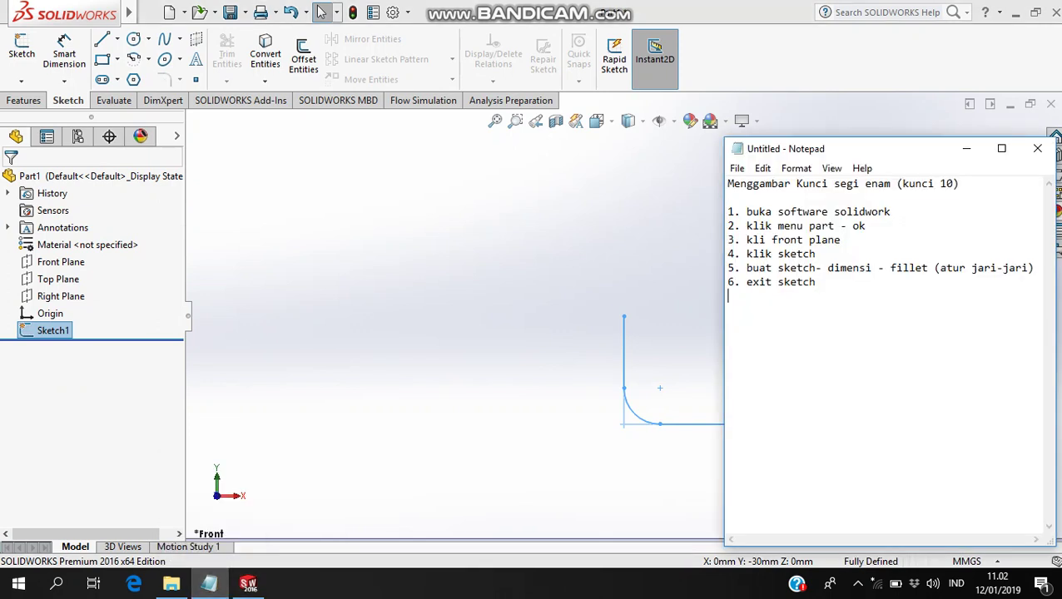
text(7. buat plane baryu)
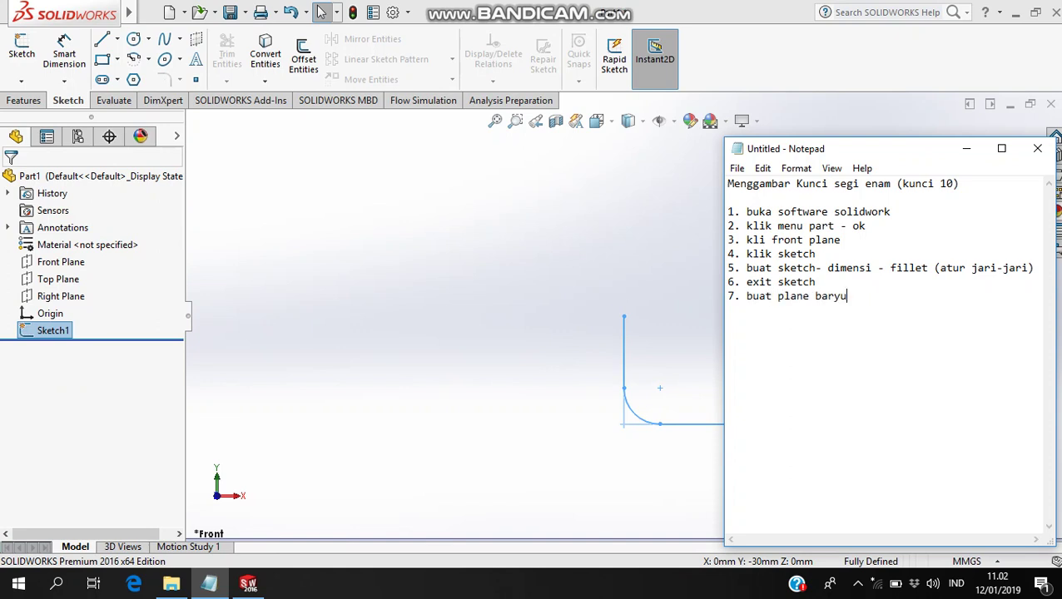
key(BackSpace)
key(BackSpace)
text(u)
text((top plane))
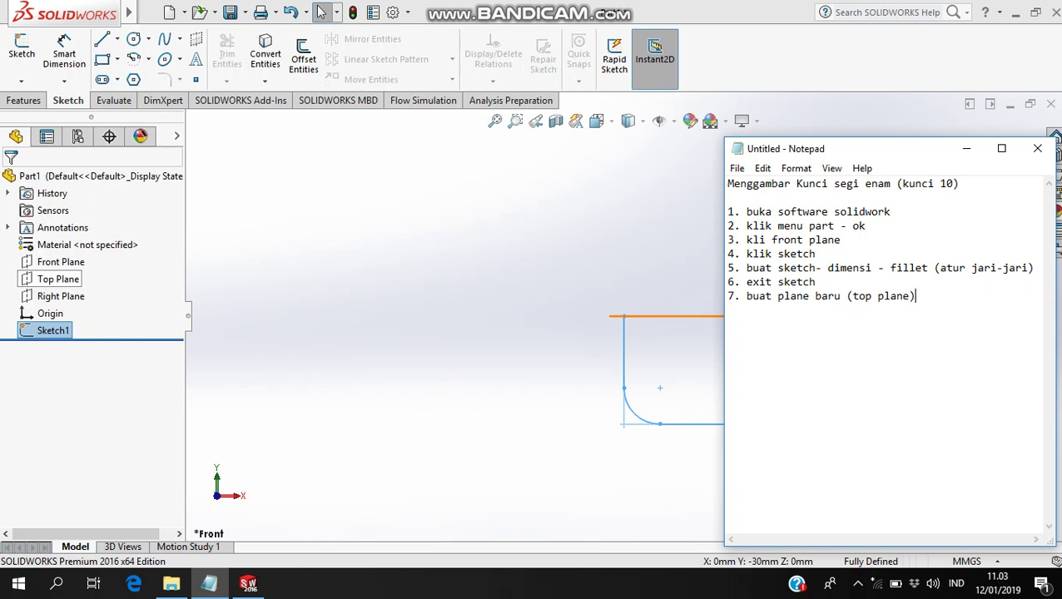
Step: Append "-klik sketch" to the seventh note line in Notepad and start a new sketch on the Top Plane in SOLIDWORKS
click(54, 279)
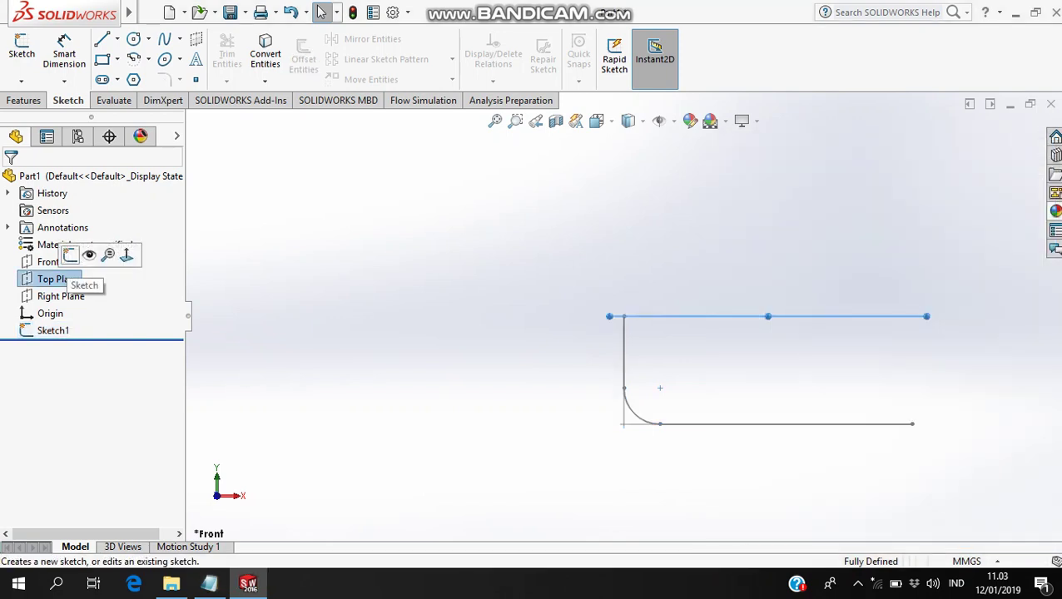
key(alt+Tab)
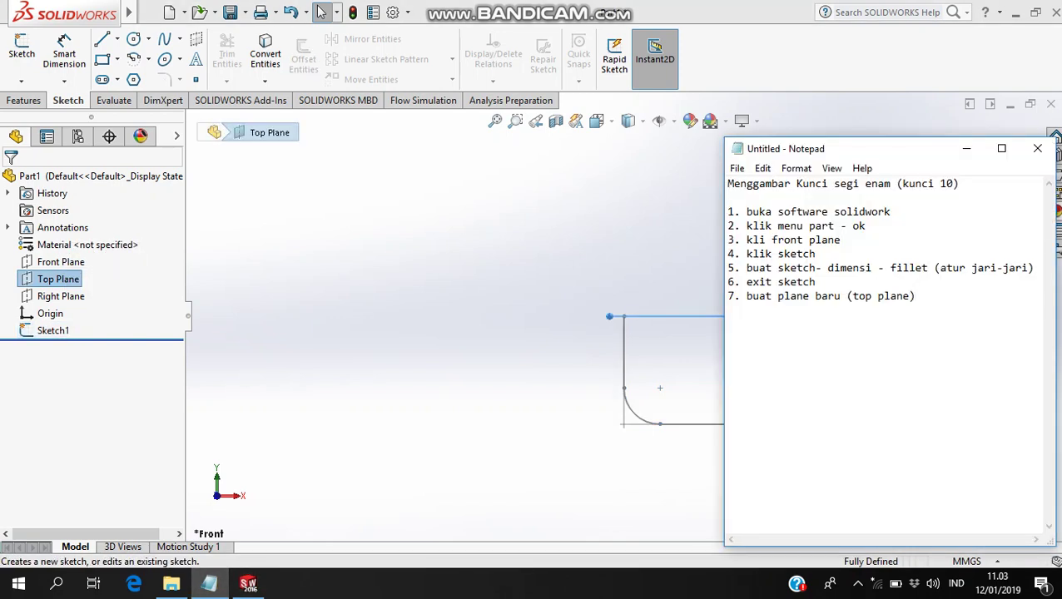
text(-klik sketch)
click(22, 54)
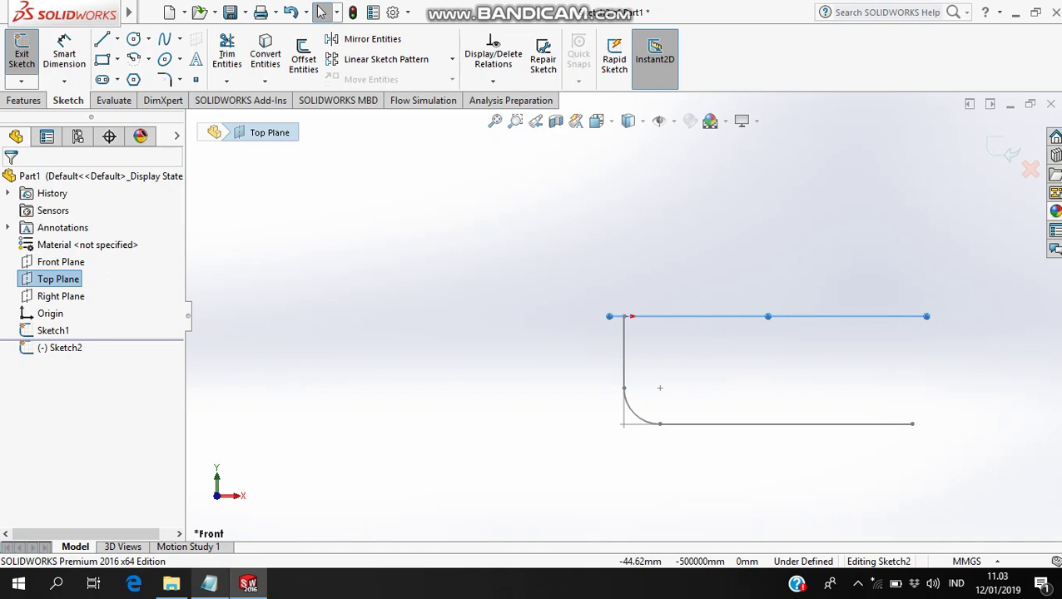
Step: Append " - normal to" to the seventh note line in Notepad and orient the SOLIDWORKS view normal to the Top Plane sketch
click(209, 583)
text(-)
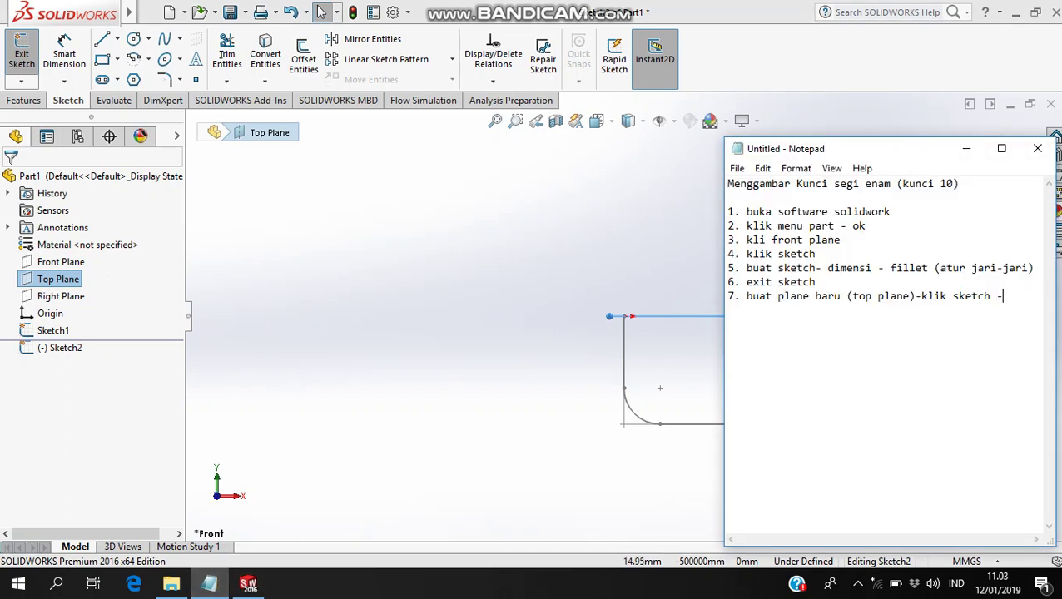
text( normal to)
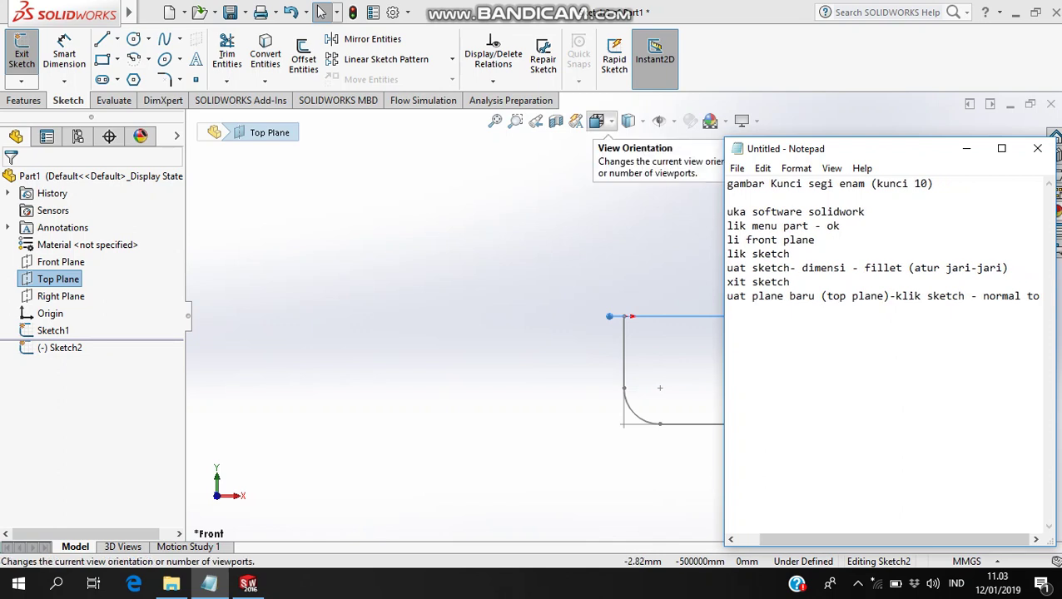
click(596, 120)
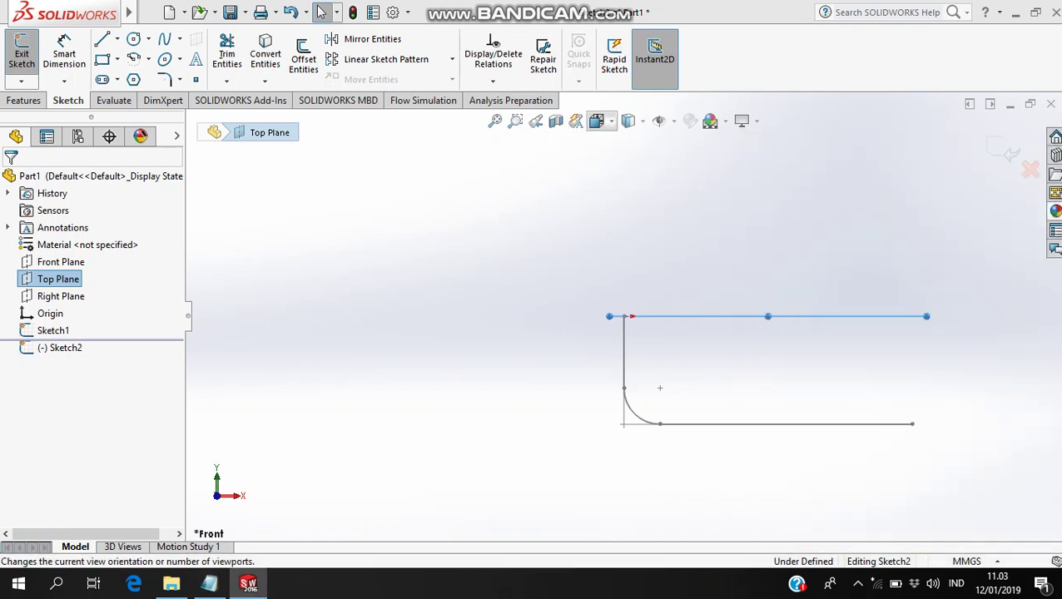
click(686, 209)
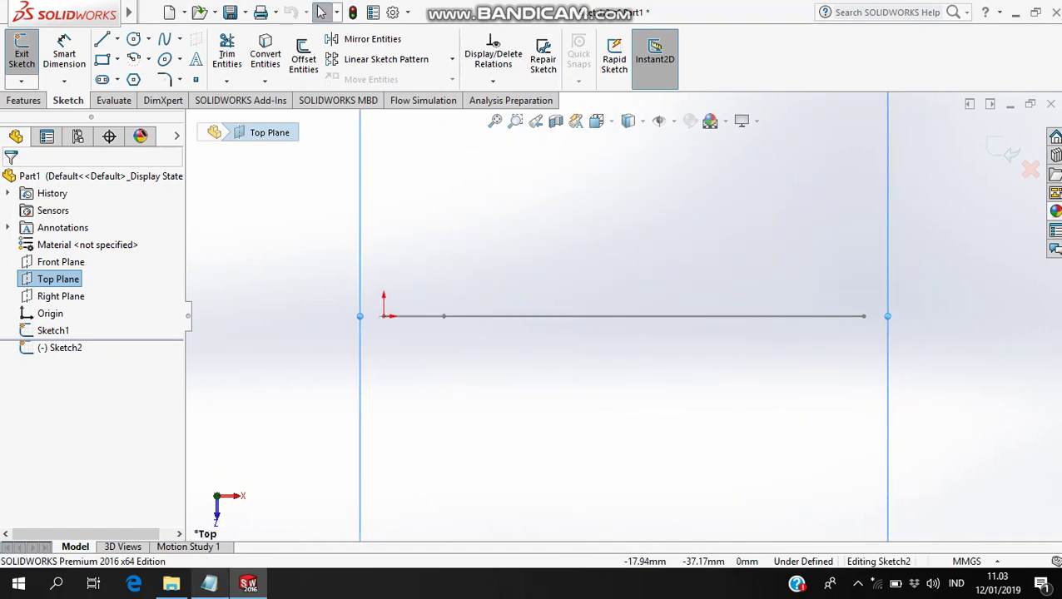
Step: Add the Notepad line "8. buat sketch segi enah" and sketch an origin-centred hexagon in SOLIDWORKS with an inscribed circle about 14.2 mm in diameter
click(209, 583)
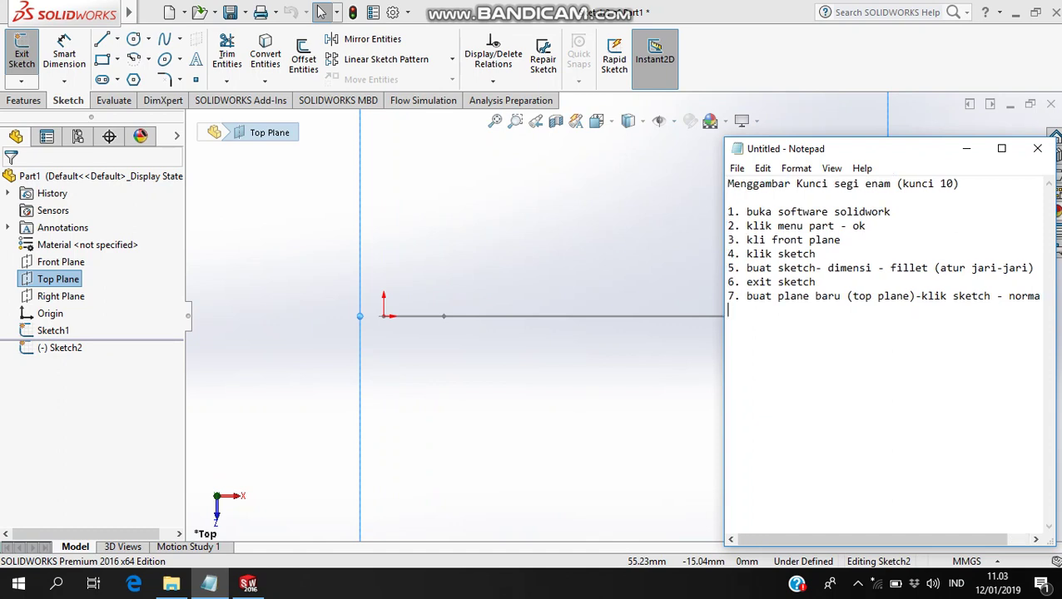
text(8. buat sketch segi enah)
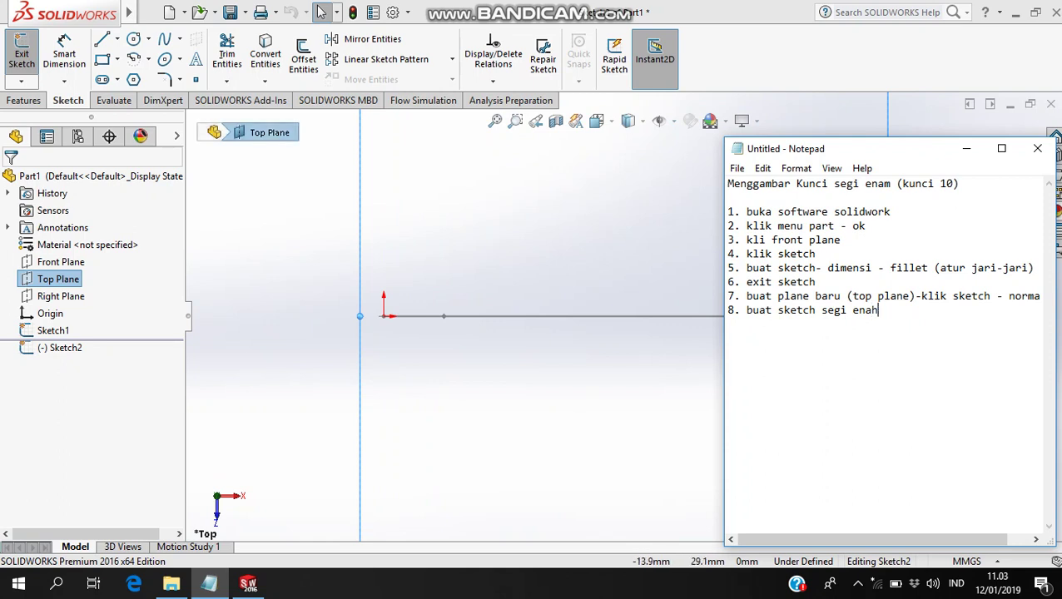
click(133, 79)
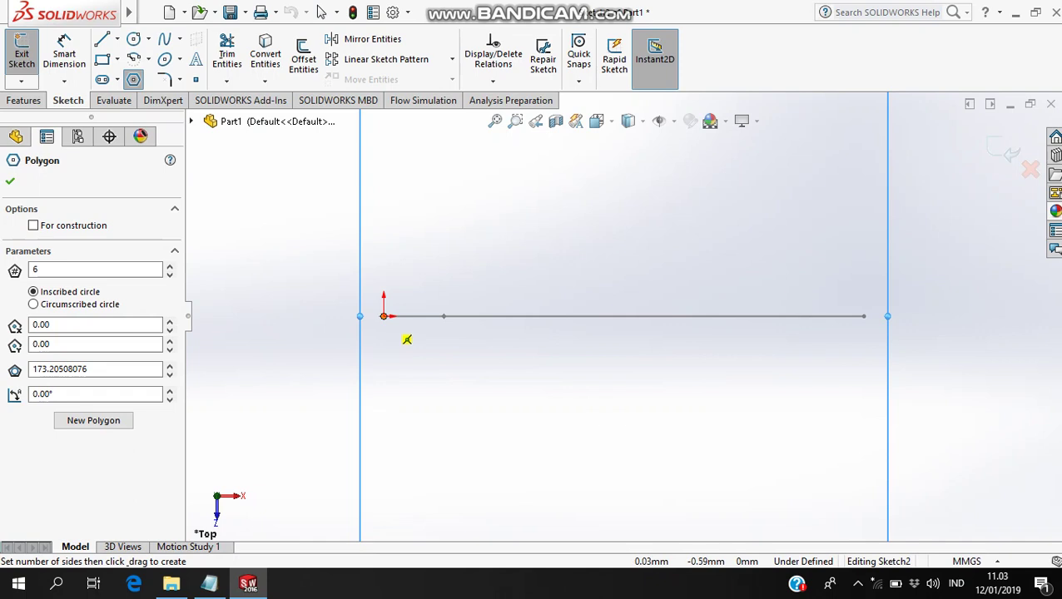
drag(384, 316, 360, 357)
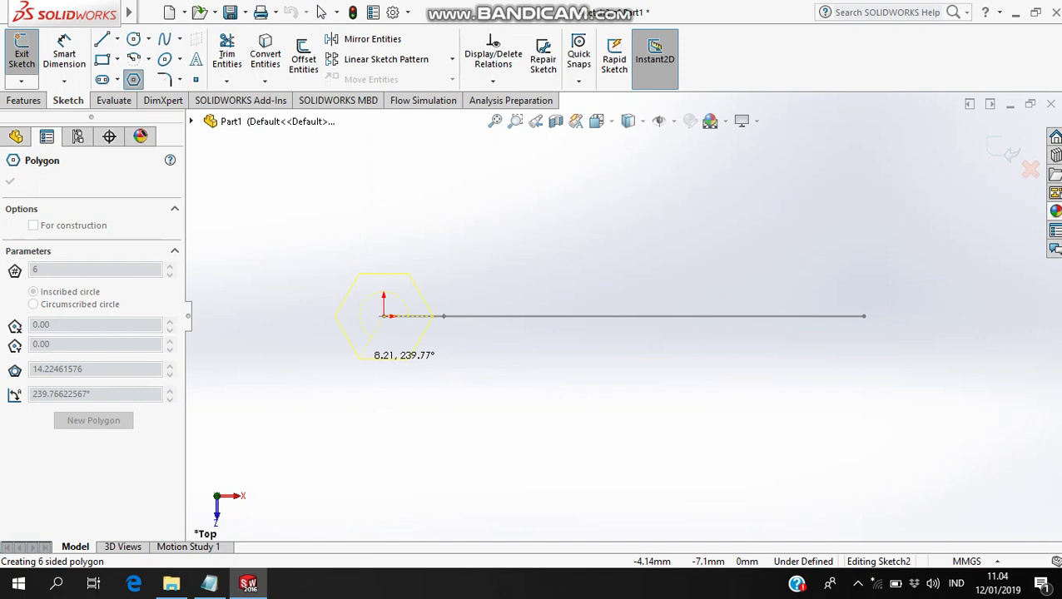
drag(359, 357, 360, 357)
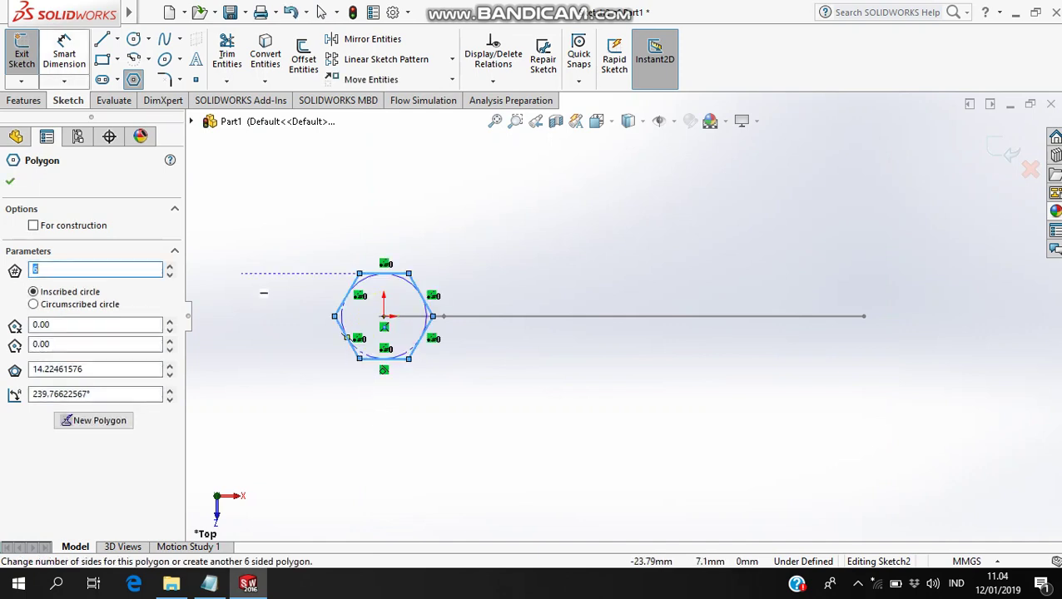
Step: Dimension the distance between the hexagon's upper and lower parallel sides to 10 mm
key(Escape)
click(64, 46)
click(383, 273)
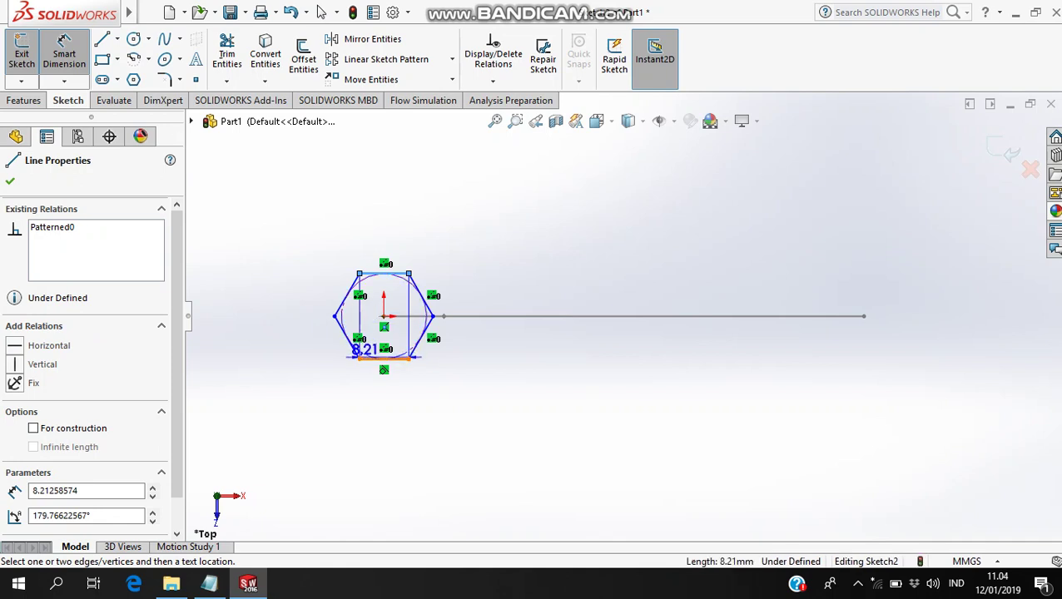
click(370, 359)
click(296, 333)
text(10)
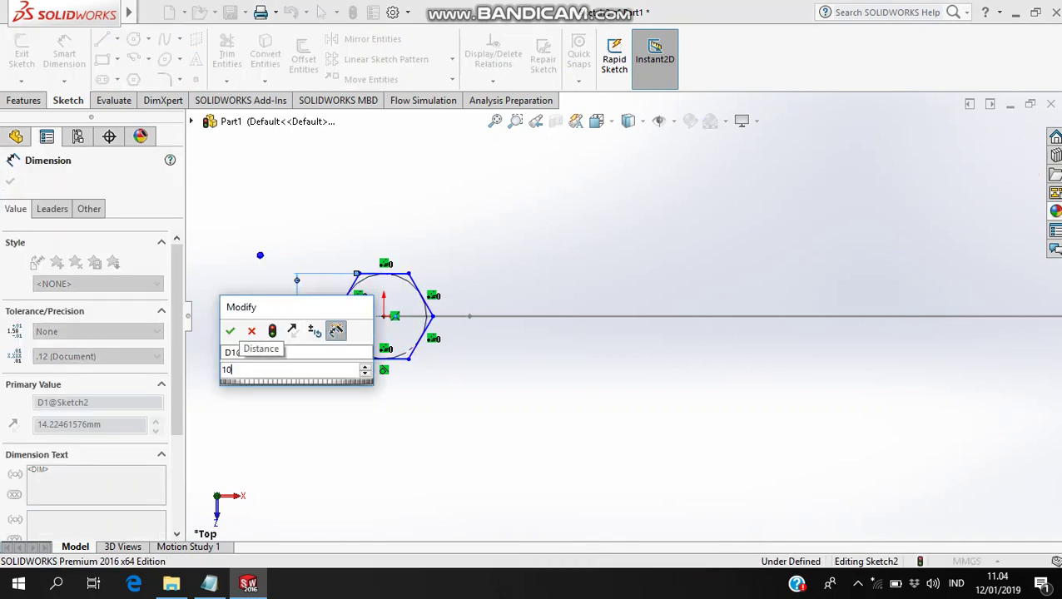
key(Return)
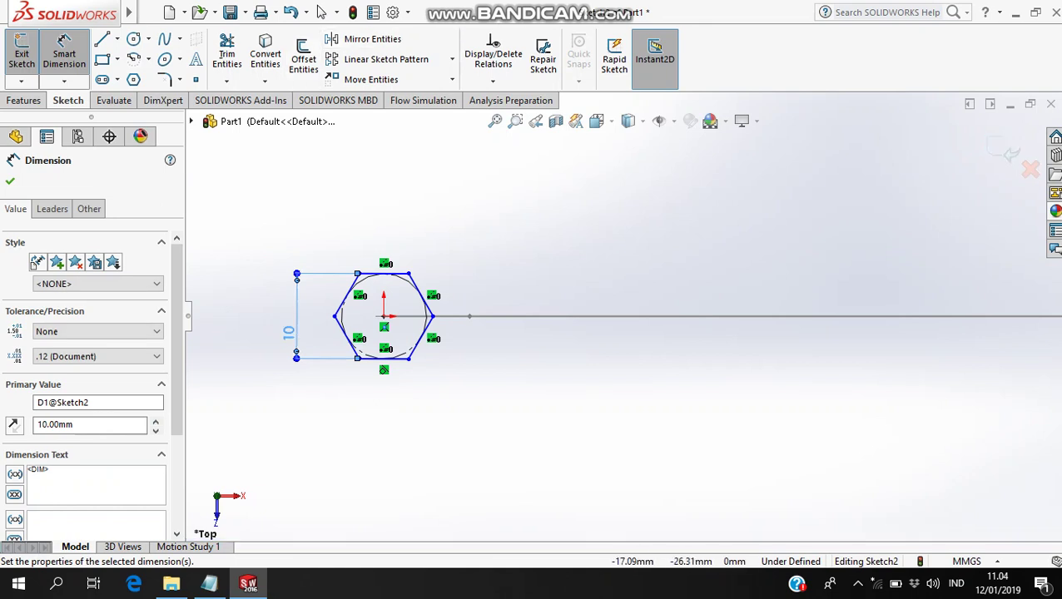
Step: Correct the last word of the eighth note line in Notepad to "enam" and add the line "9. exit sketch"
click(208, 583)
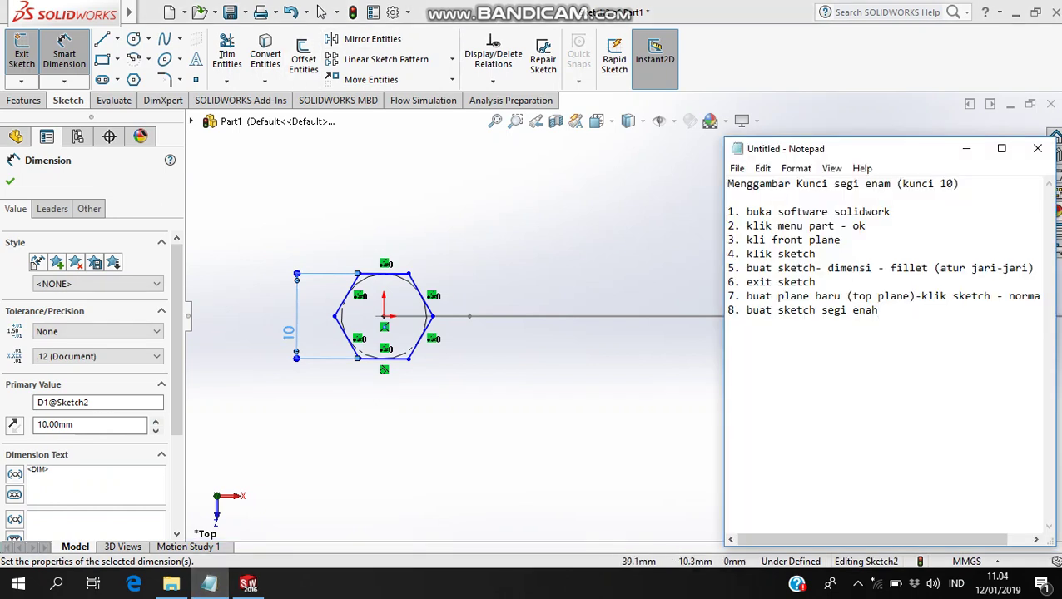
key(BackSpace)
key(BackSpace)
text(am)
key(Return)
text(9. exit sketch)
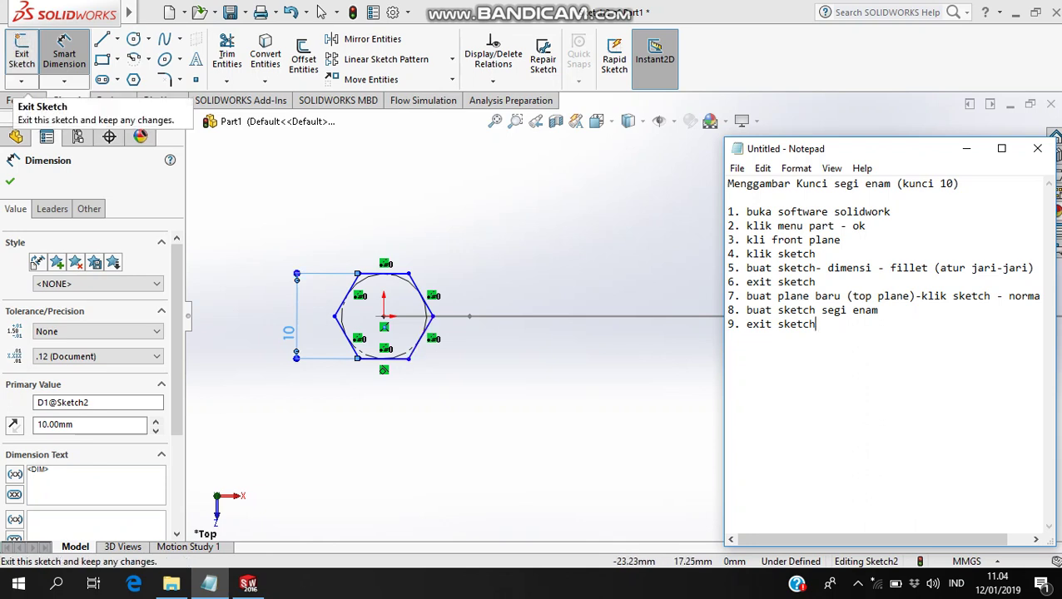
Step: Exit the hexagon sketch in SOLIDWORKS and switch the model to the isometric view
click(22, 52)
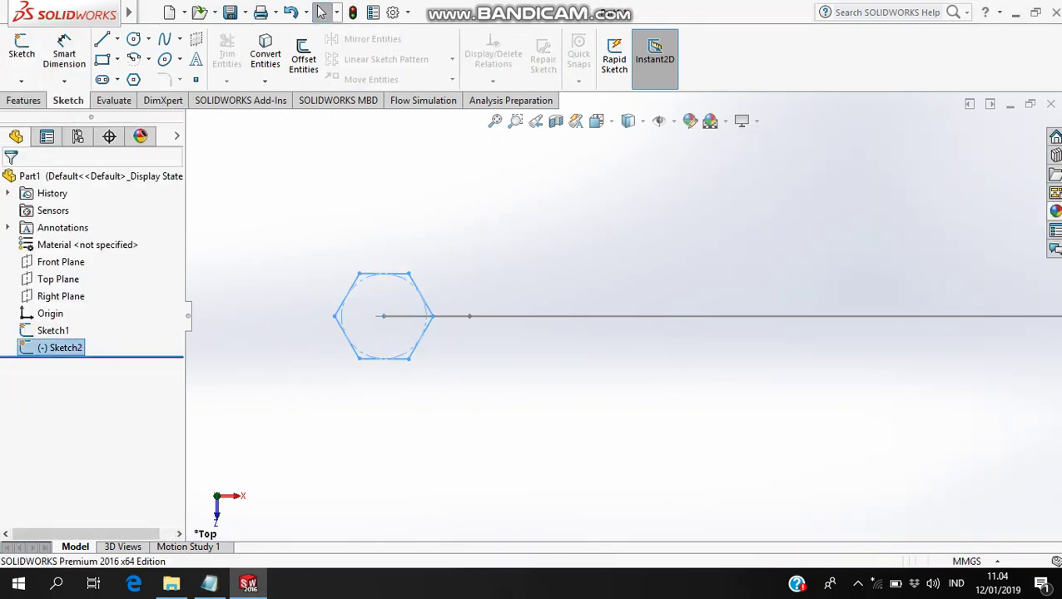
click(595, 120)
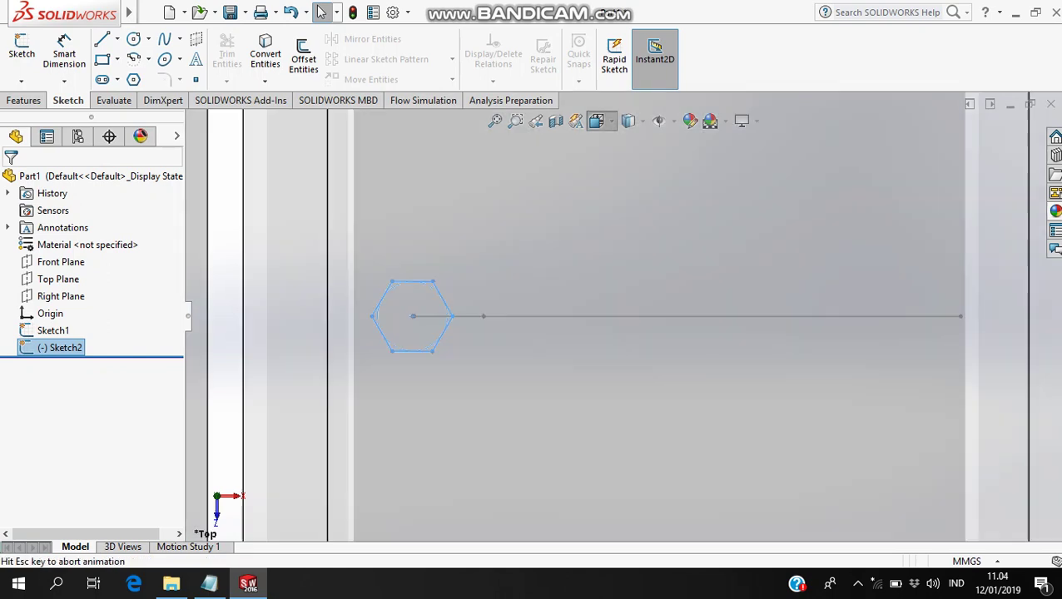
click(684, 164)
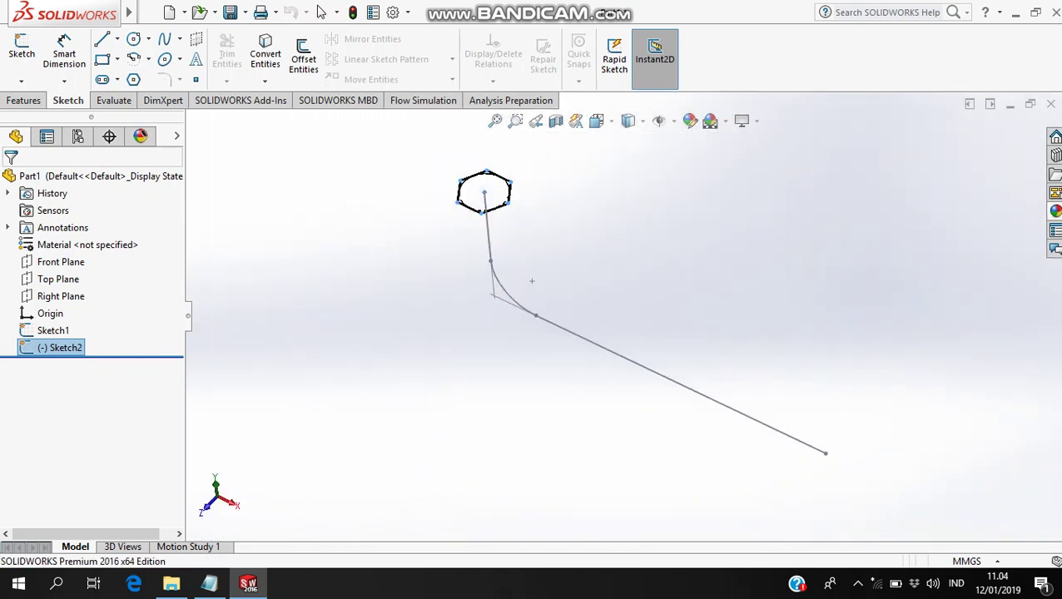
Step: Add the Notepad line "10.pilih menu feature-swept boss/base", displaying the feature commands in SOLIDWORKS for reference
click(208, 583)
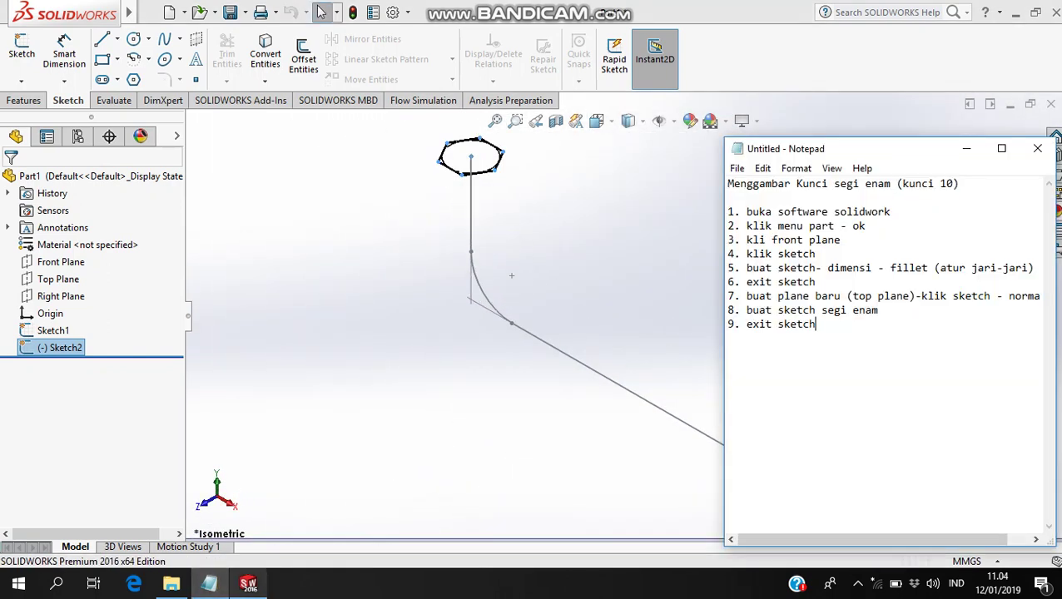
text(10)
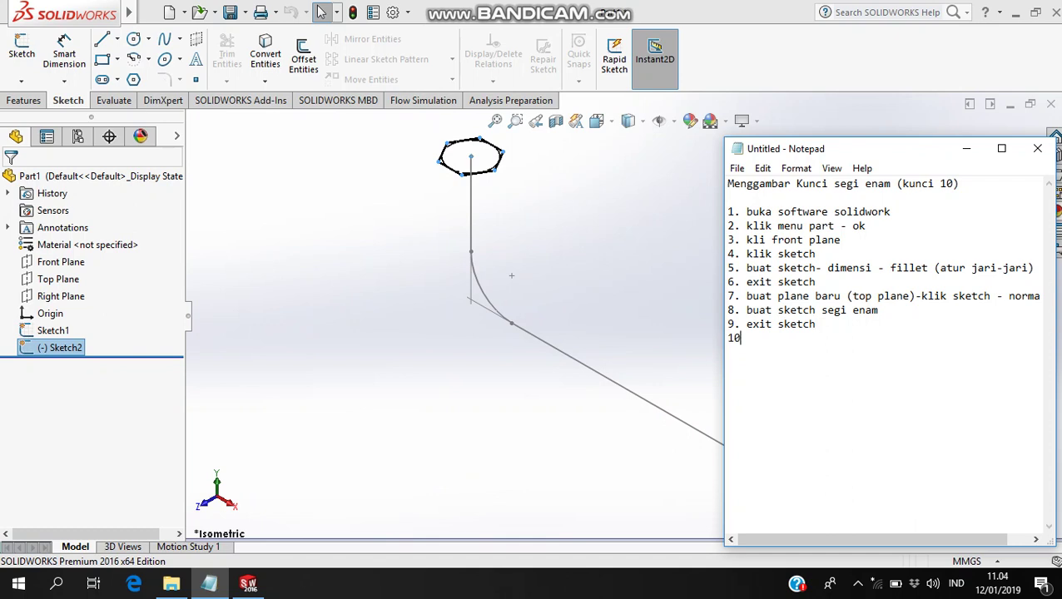
text(.pilih menu feature)
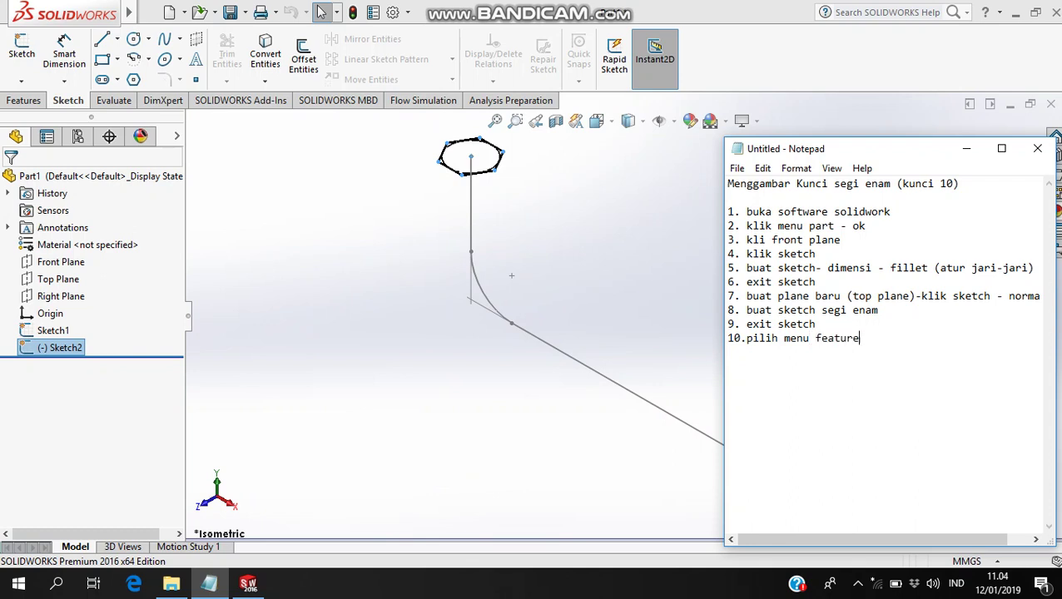
text(-)
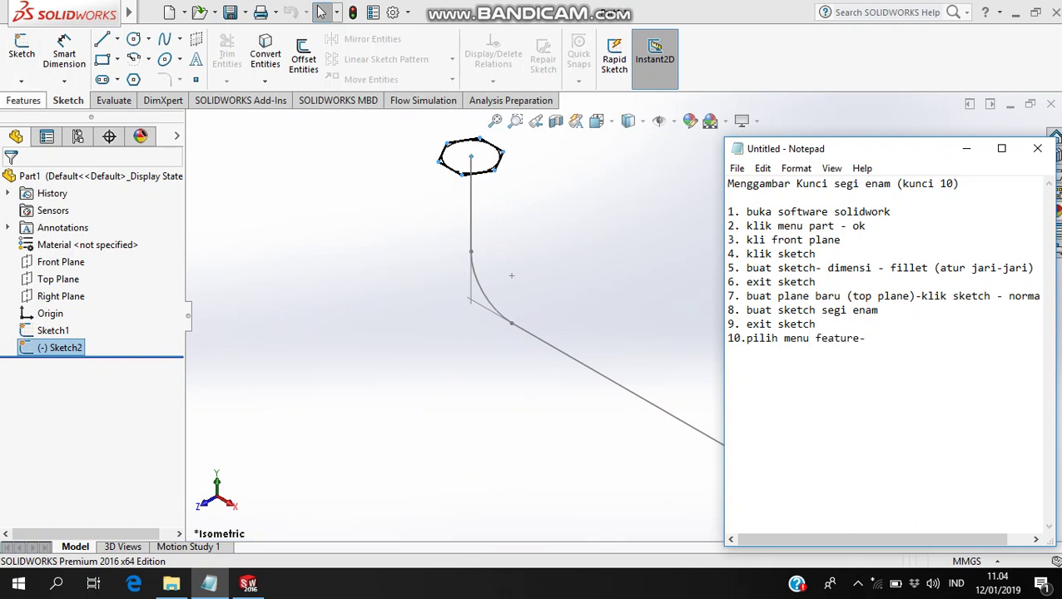
click(22, 50)
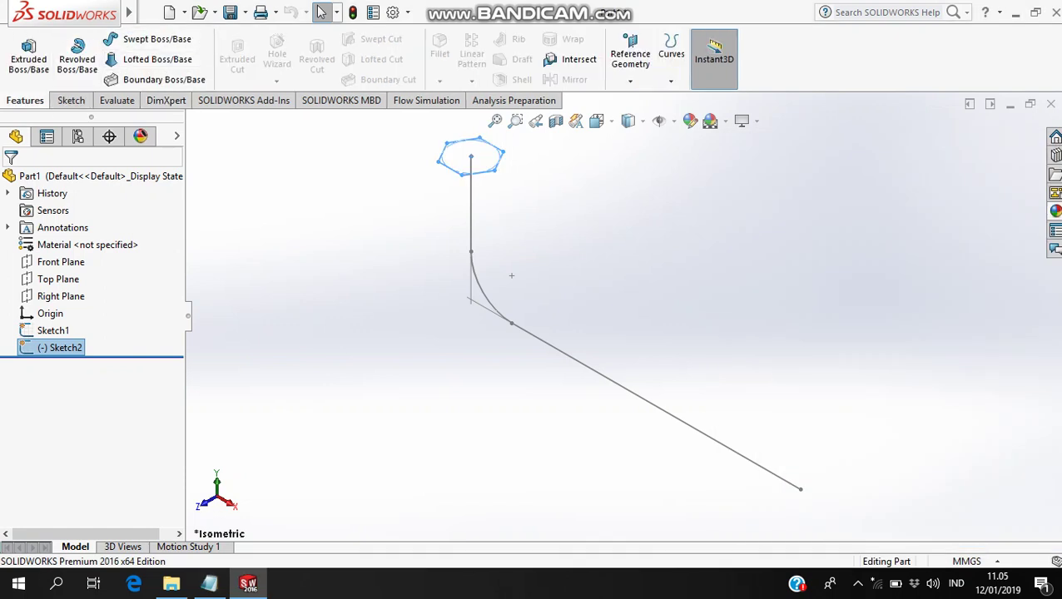
click(209, 582)
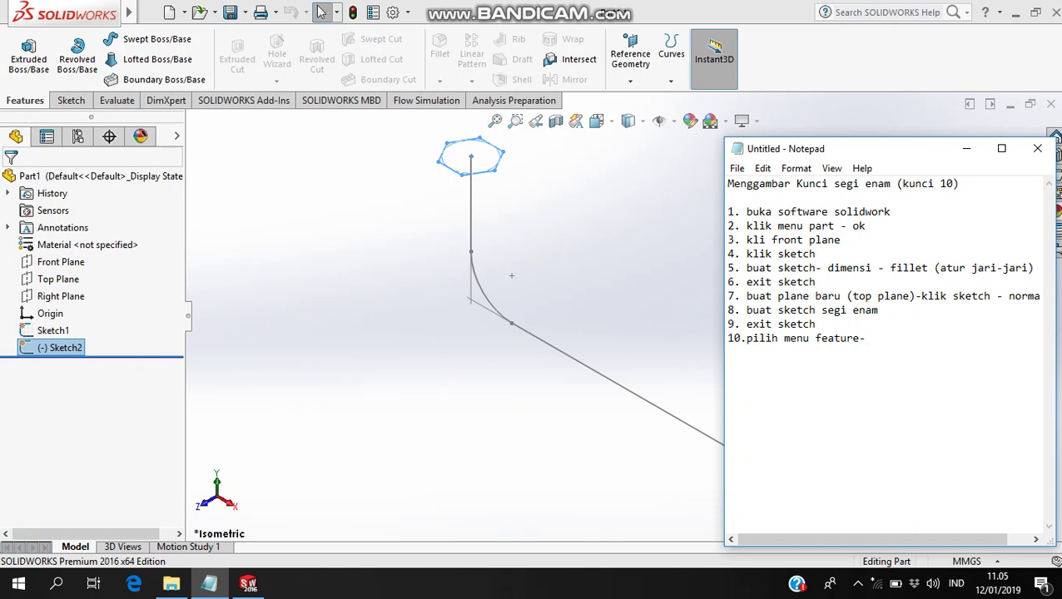
text(swept boss/base)
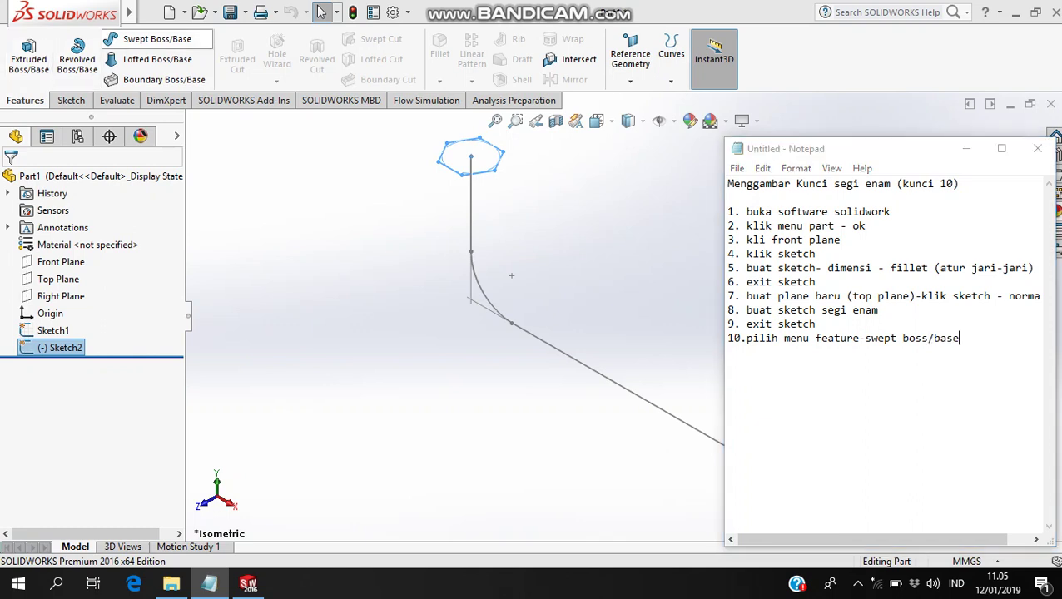
Step: Start a Swept Boss/Base from the hexagon sketch and add the Notepad line "11. perhatikan layer indikator klik sketch yang dibuat"
click(150, 39)
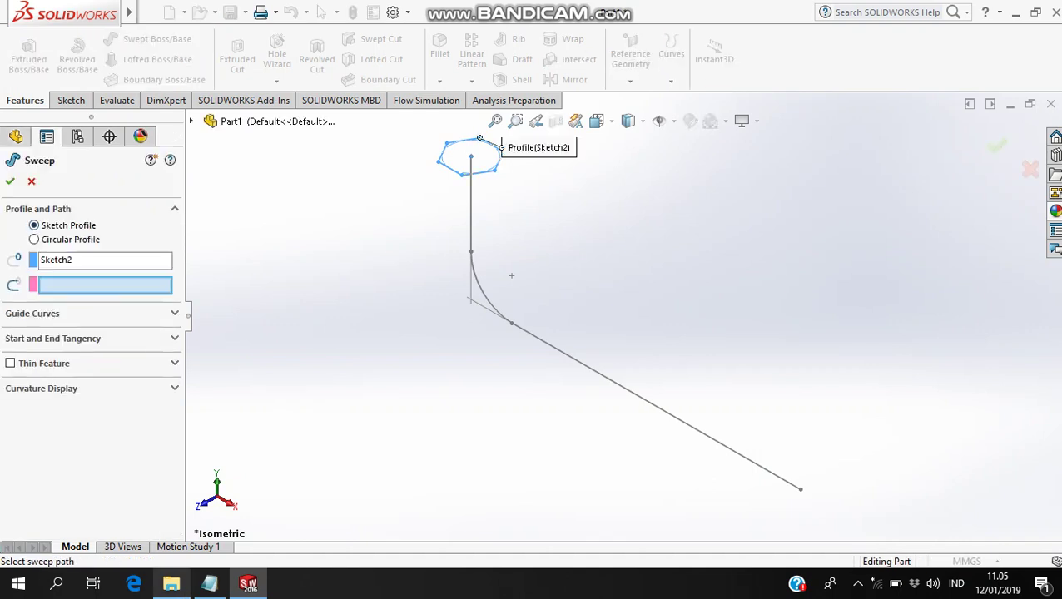
click(208, 582)
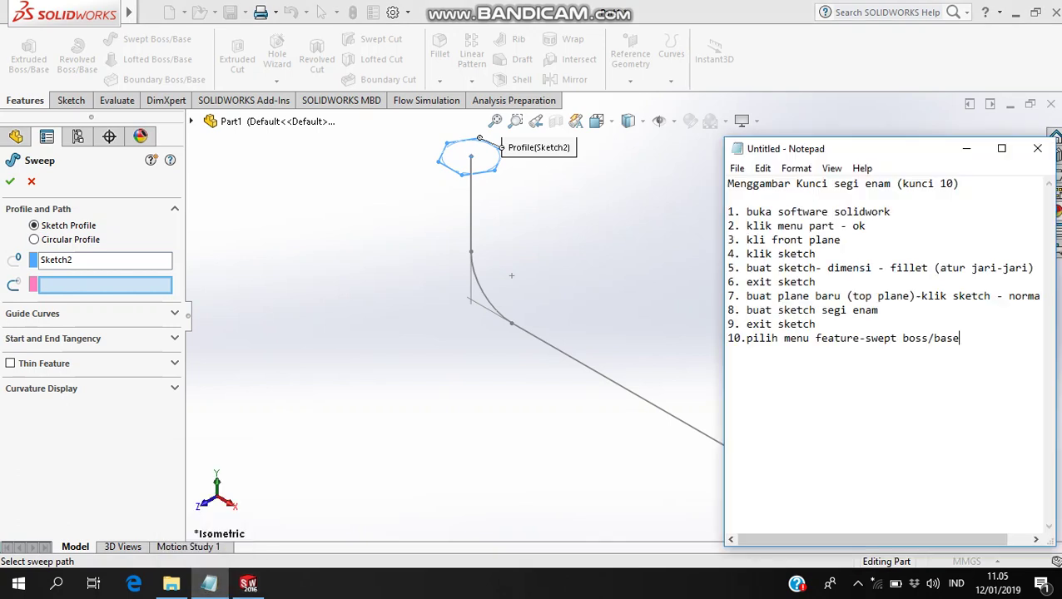
key(Return)
text(11. perhatikan l)
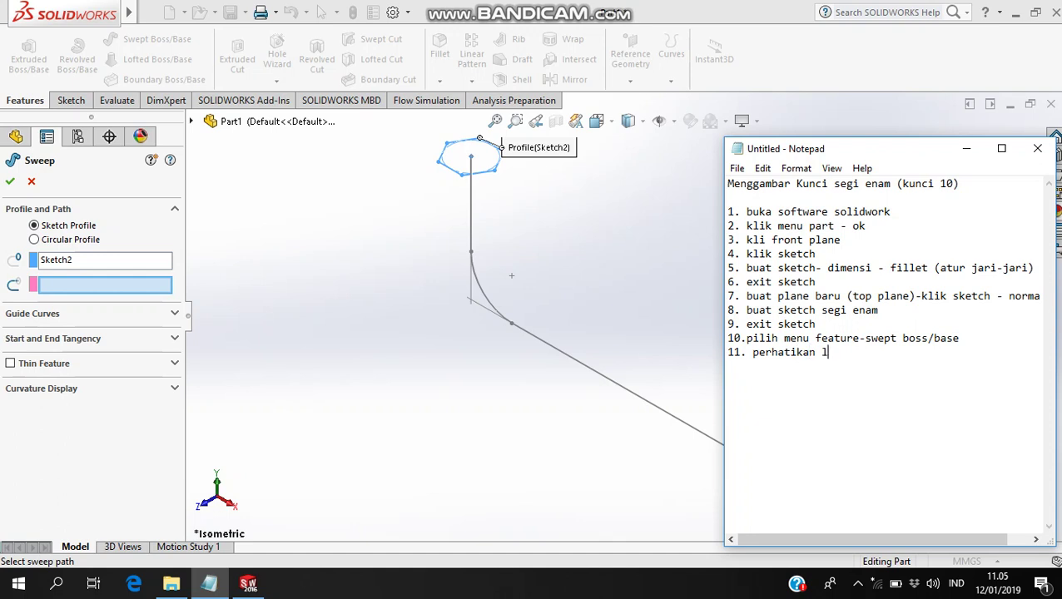
text(ayer indikator klik )
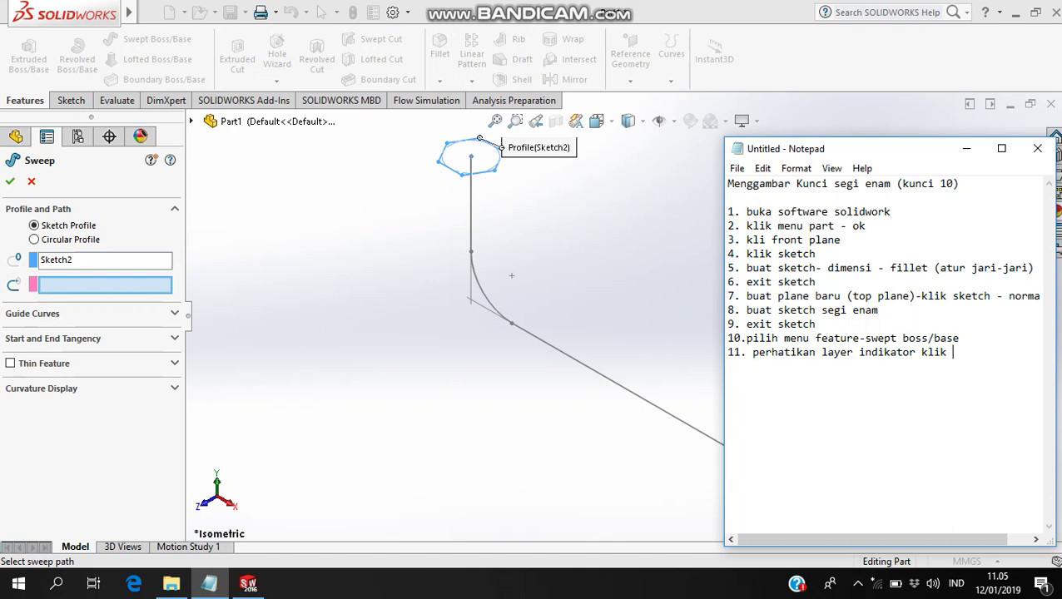
text(sketch yang akan di)
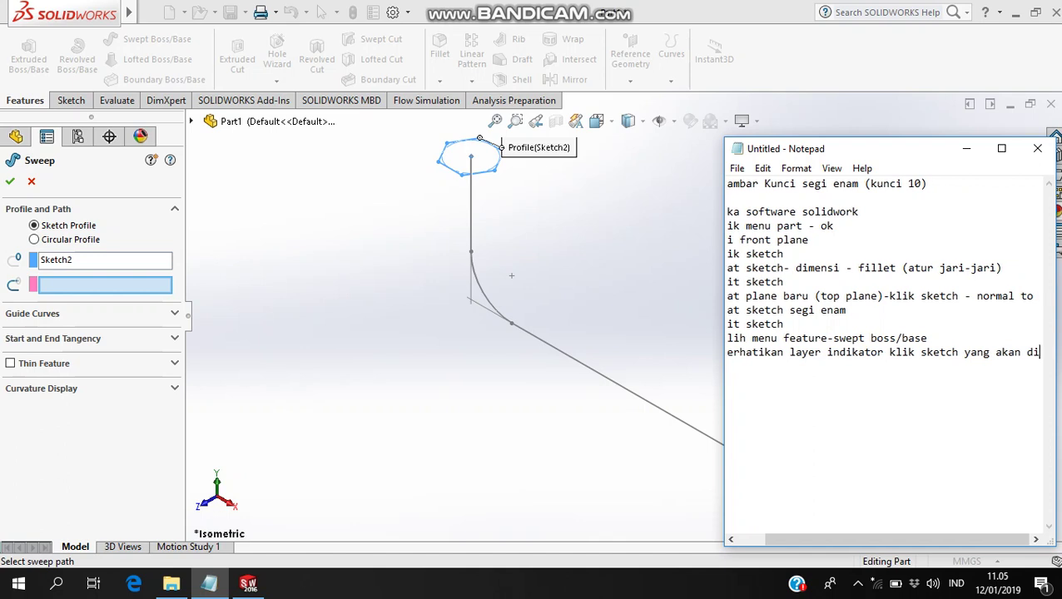
text( bu)
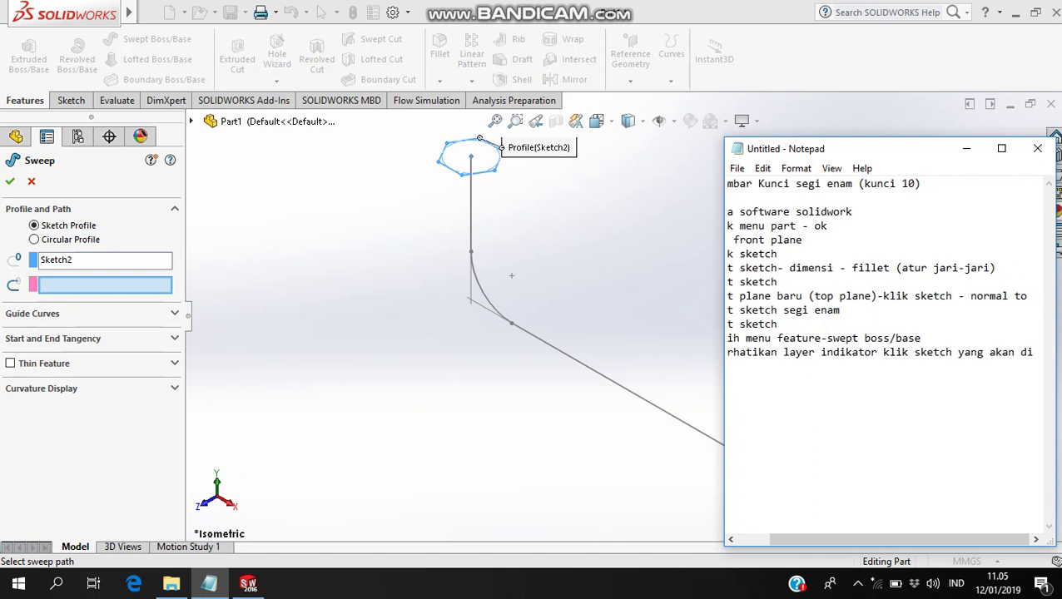
key(BackSpace)
key(BackSpace)
key(BackSpace)
key(BackSpace)
key(BackSpace)
key(BackSpace)
key(BackSpace)
key(BackSpace)
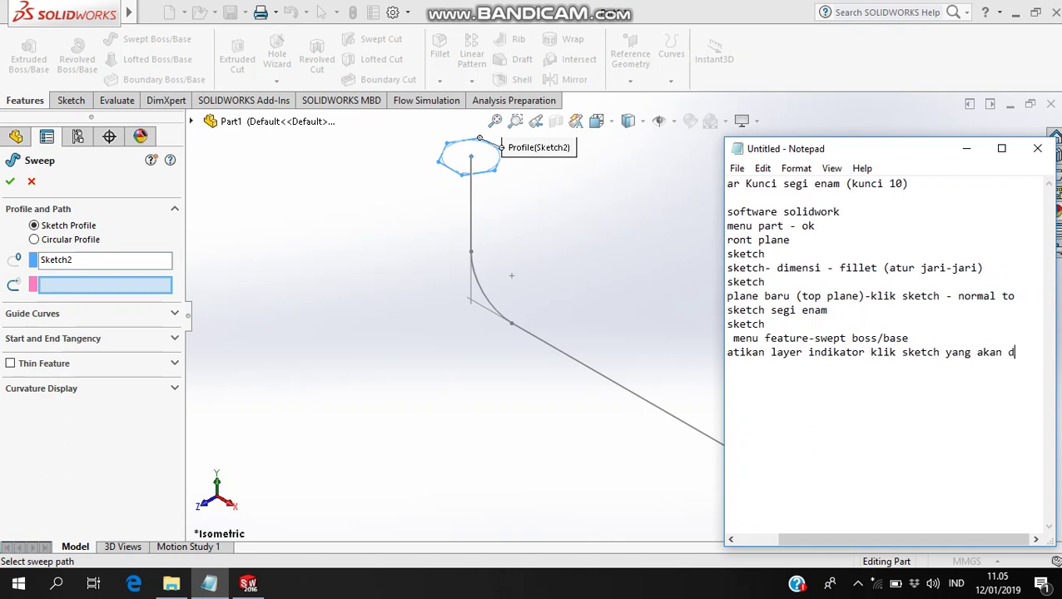
key(BackSpace)
key(BackSpace)
text(di)
text(buat)
key(Return)
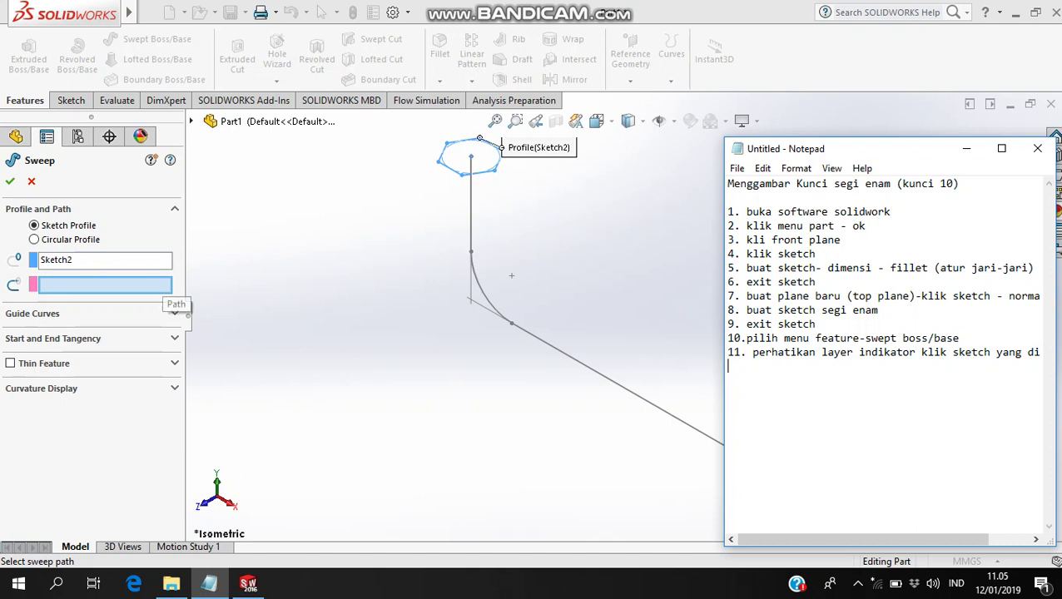
Step: Set the filleted L-shaped sketch as the sweep path in SOLIDWORKS
click(155, 285)
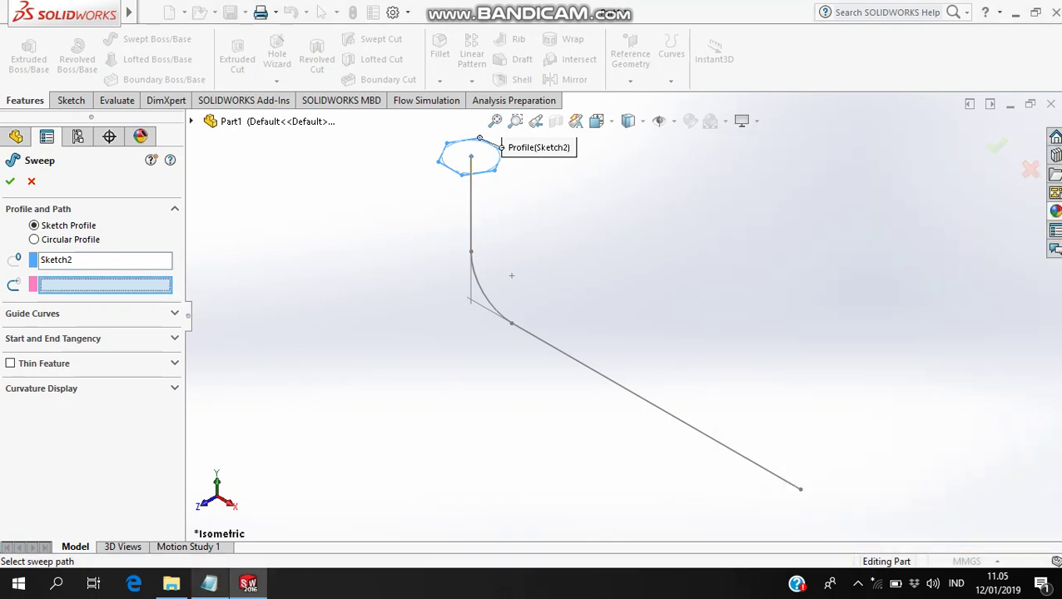
key(alt+Tab)
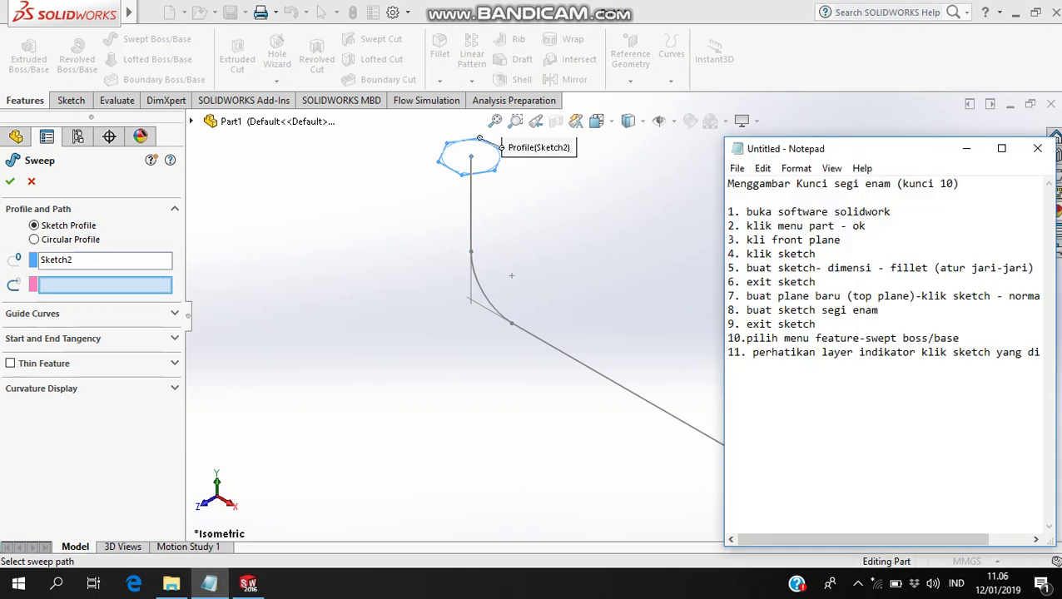
click(471, 208)
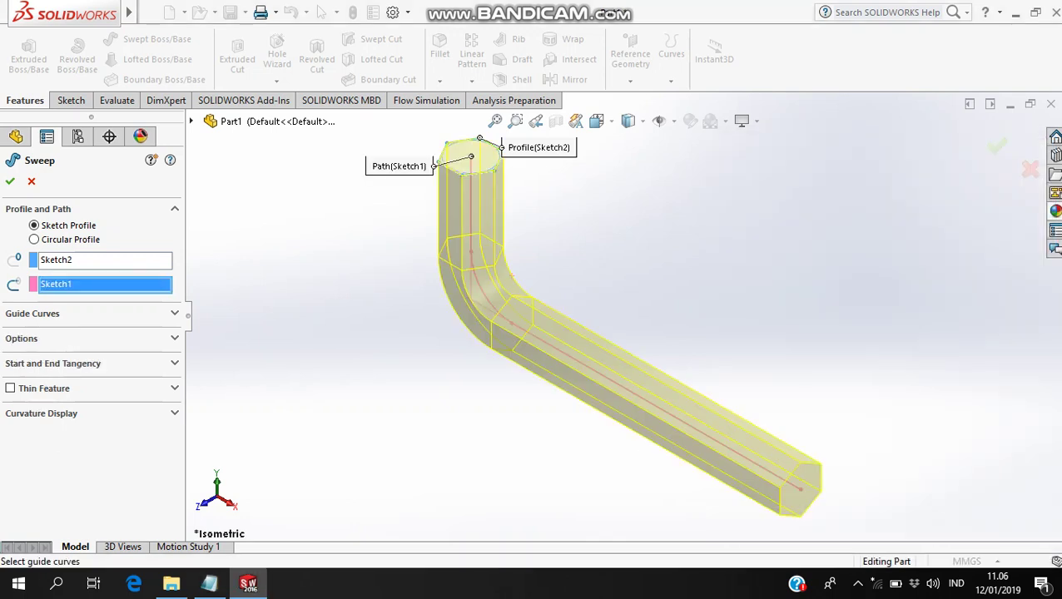
Step: Add the Notepad line "12. ceklis" and accept the hexagonal sweep in SOLIDWORKS
key(alt+Tab)
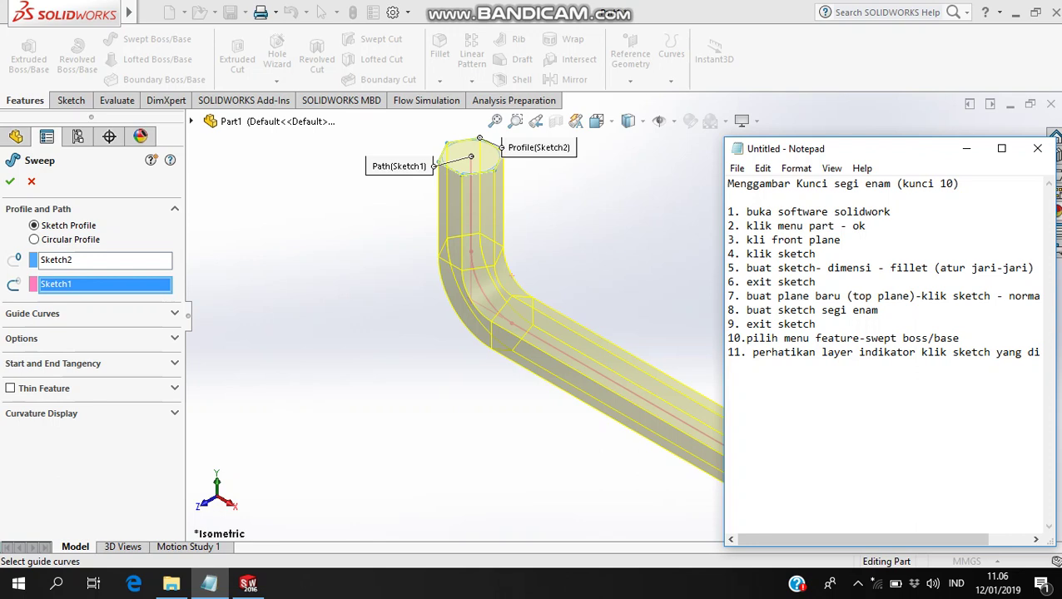
key(Return)
text(12. ceklis)
click(10, 181)
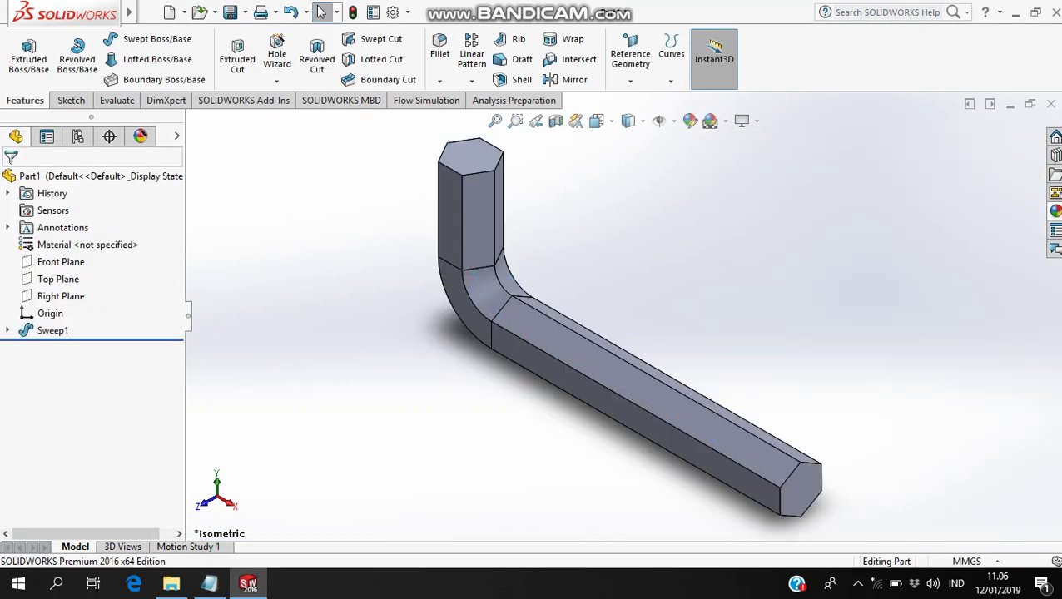
Step: Add the line "13. atur fillet" to the Notepad procedure
click(209, 583)
key(Return)
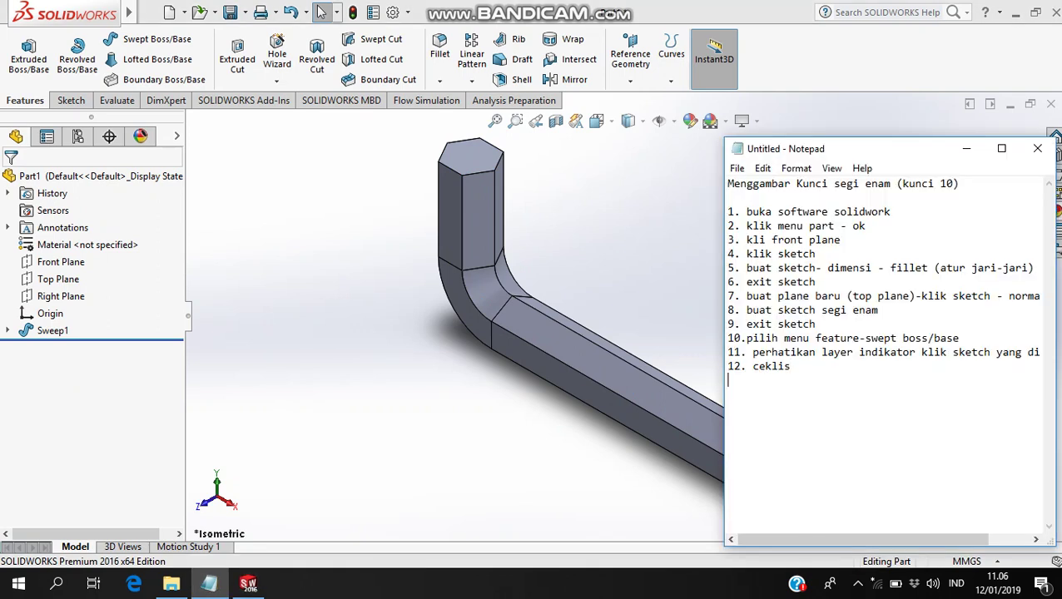
text(13)
text(. sel)
text(sai)
key(BackSpace)
key(BackSpace)
key(BackSpace)
key(BackSpace)
key(BackSpace)
key(BackSpace)
key(BackSpace)
text(atur filler)
key(BackSpace)
text(t)
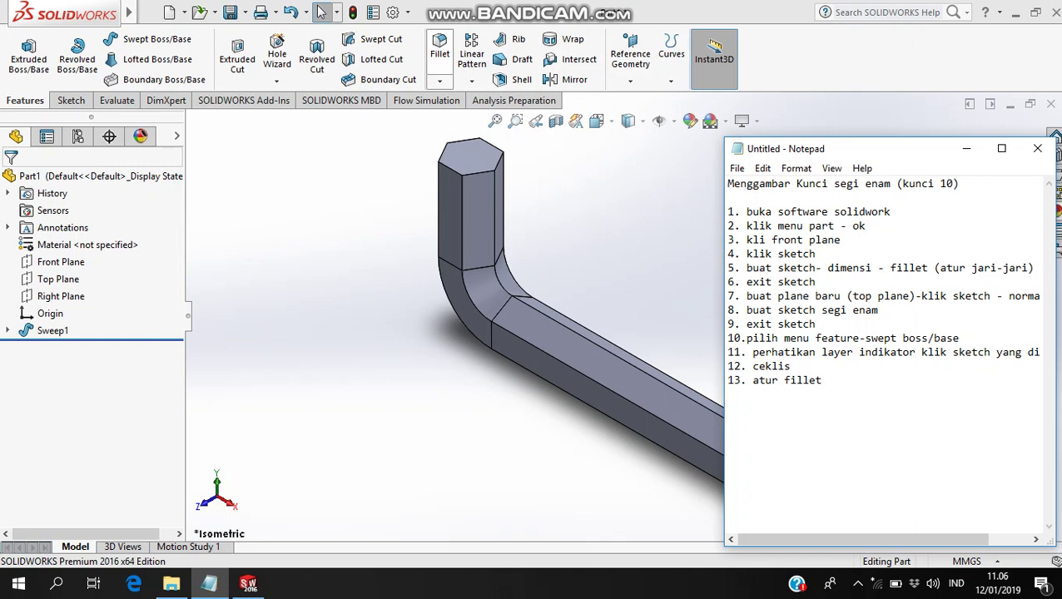
Step: Start the Fillet feature in SOLIDWORKS and extend the thirteenth Notepad line to "13. atur fillet-atur radius"
click(439, 52)
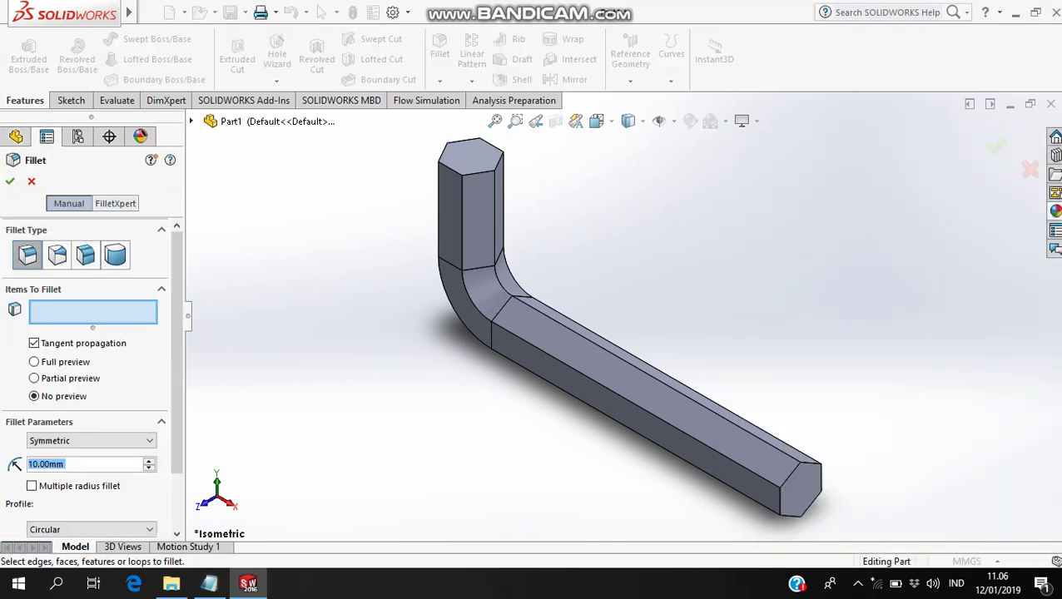
click(209, 583)
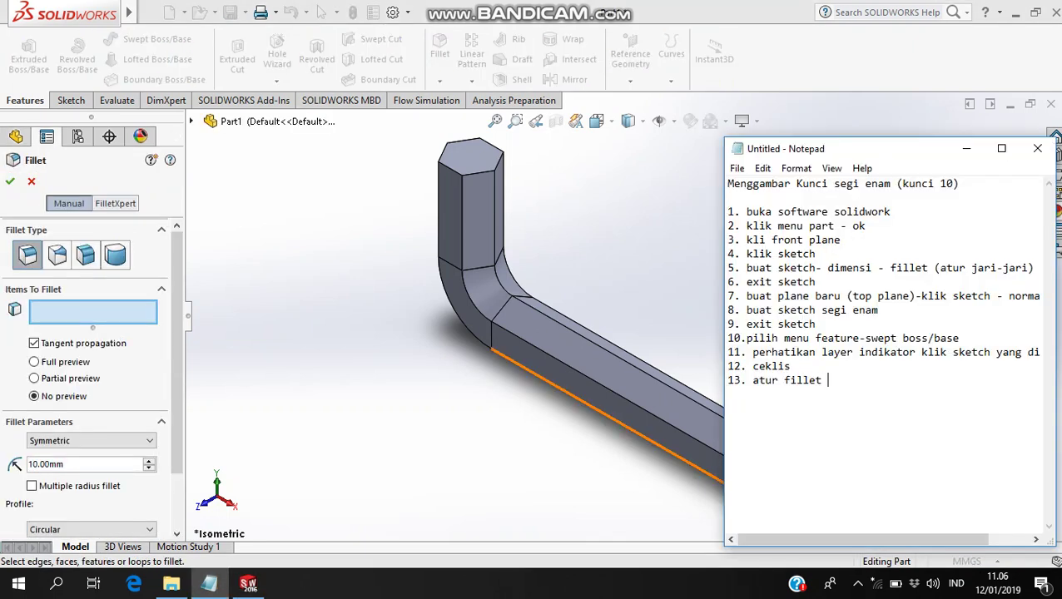
text(-s)
text(atur)
text( radius)
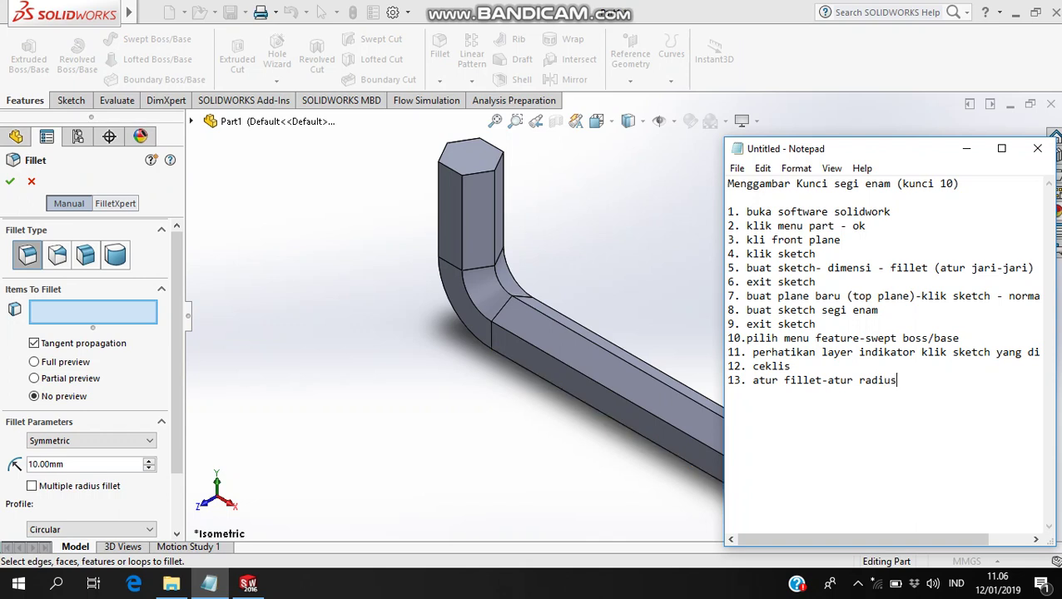
Step: Set the symmetric fillet radius to 2 mm in SOLIDWORKS
click(50, 463)
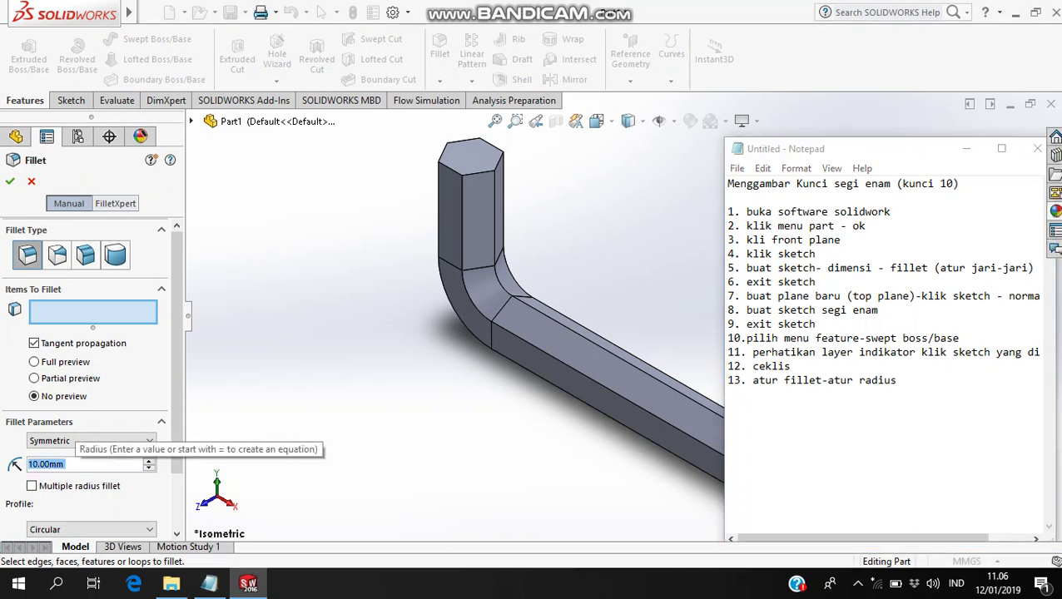
text(2)
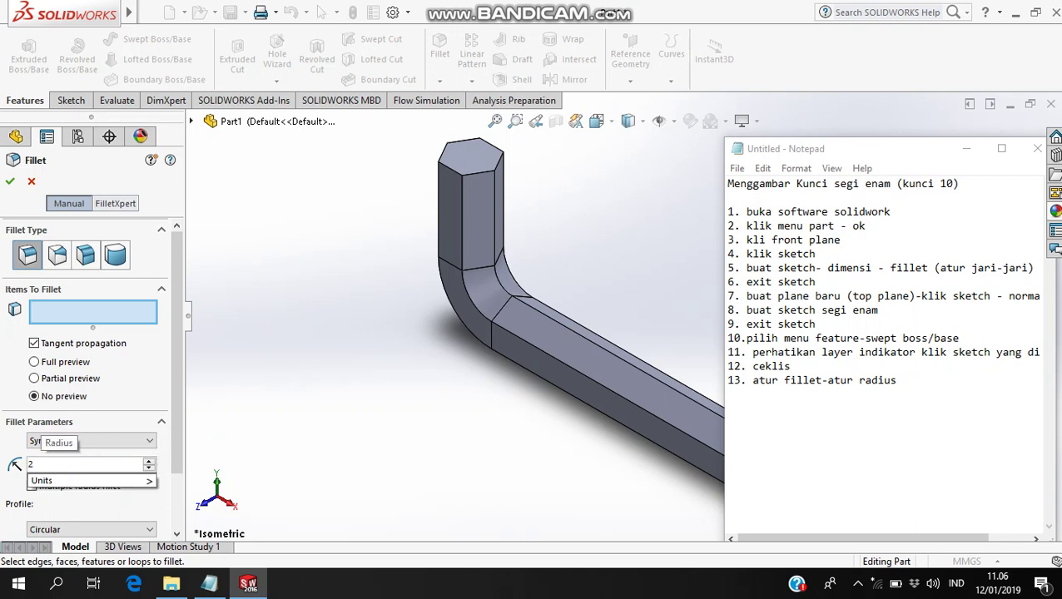
key(Return)
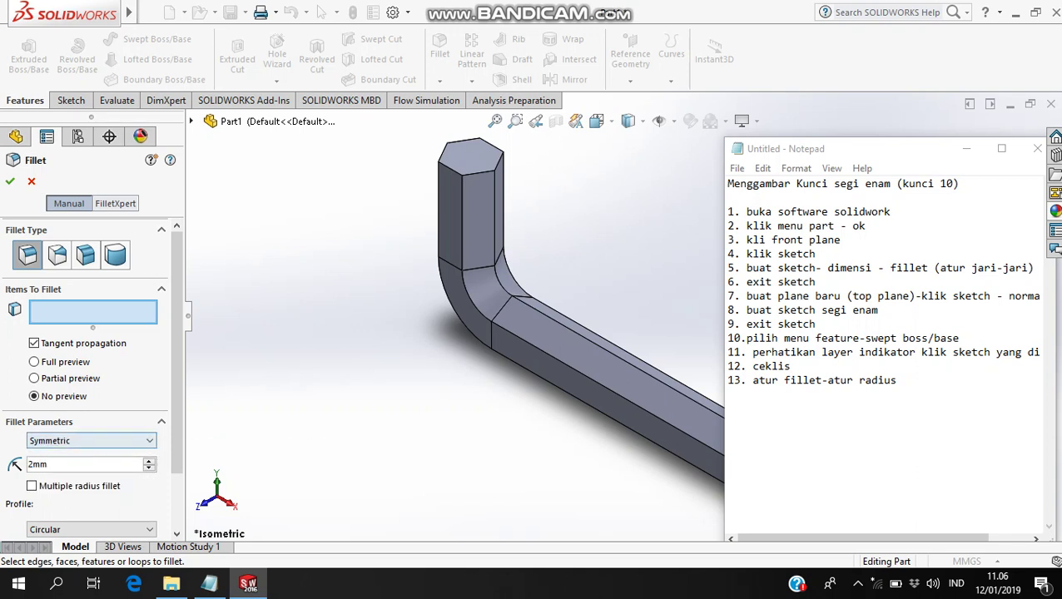
click(10, 181)
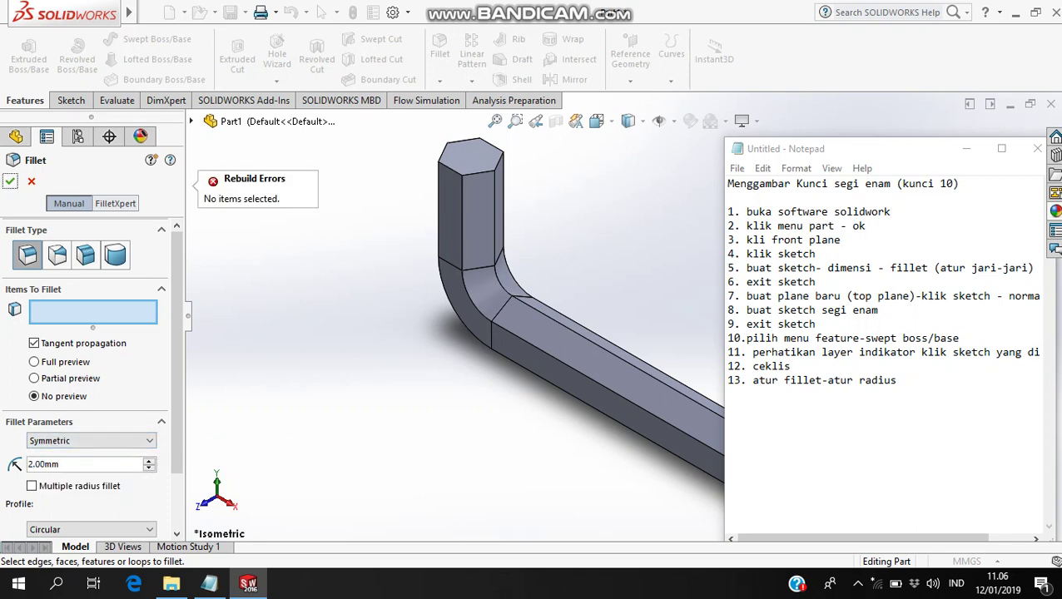
Step: Select all six edges of the hexagonal end face on the hex key's short vertical leg for the fillet
key(alt+Tab)
click(480, 172)
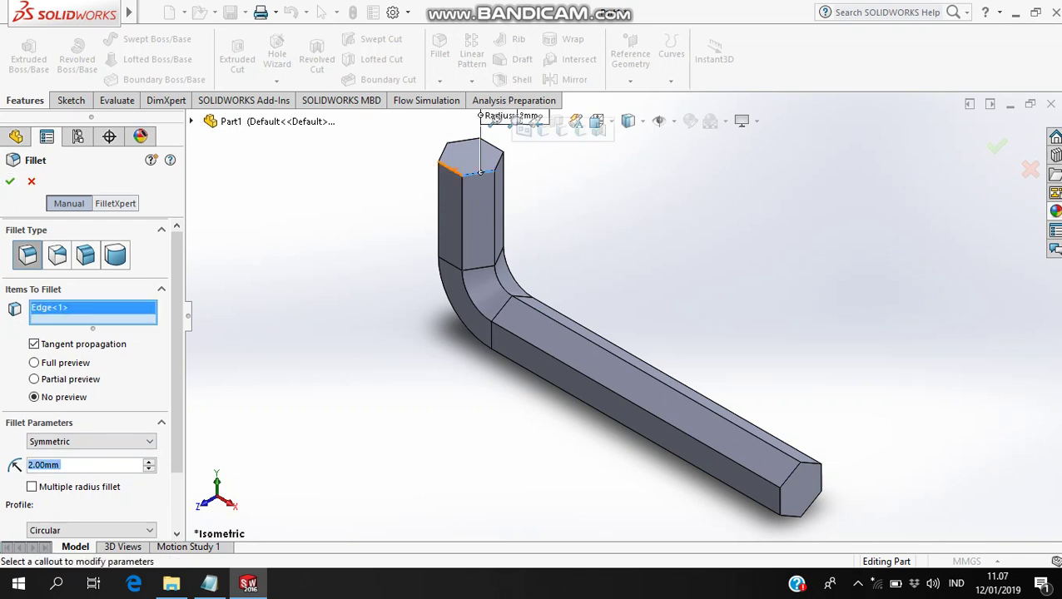
click(450, 169)
click(442, 154)
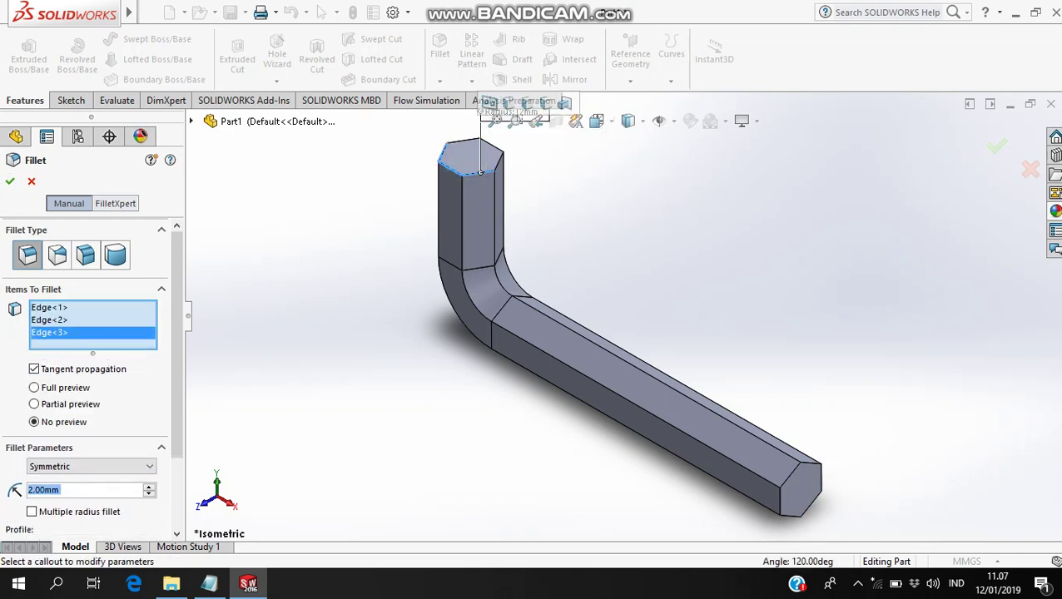
click(460, 139)
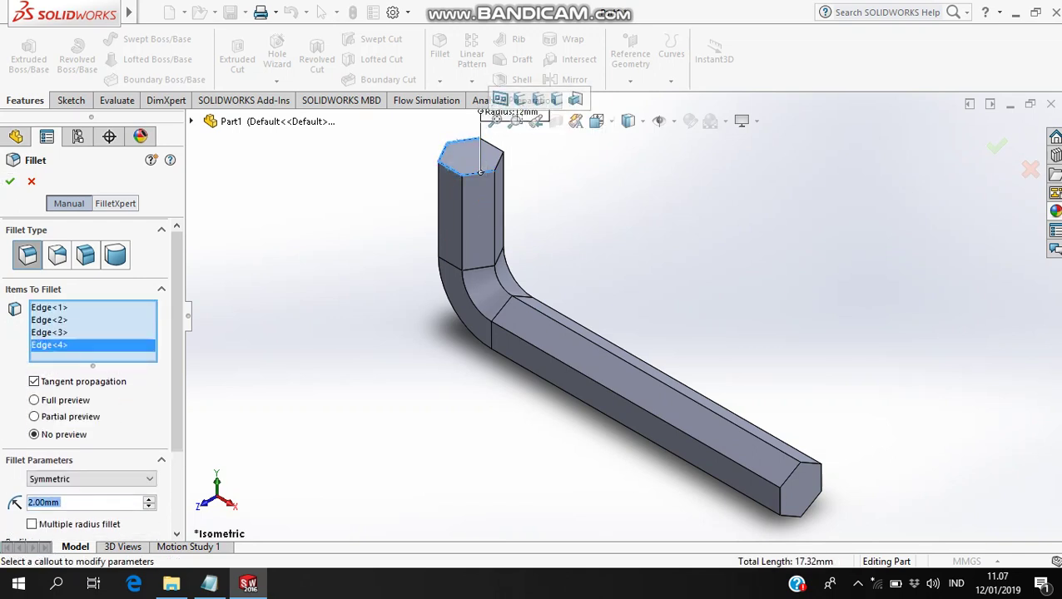
click(490, 143)
click(499, 163)
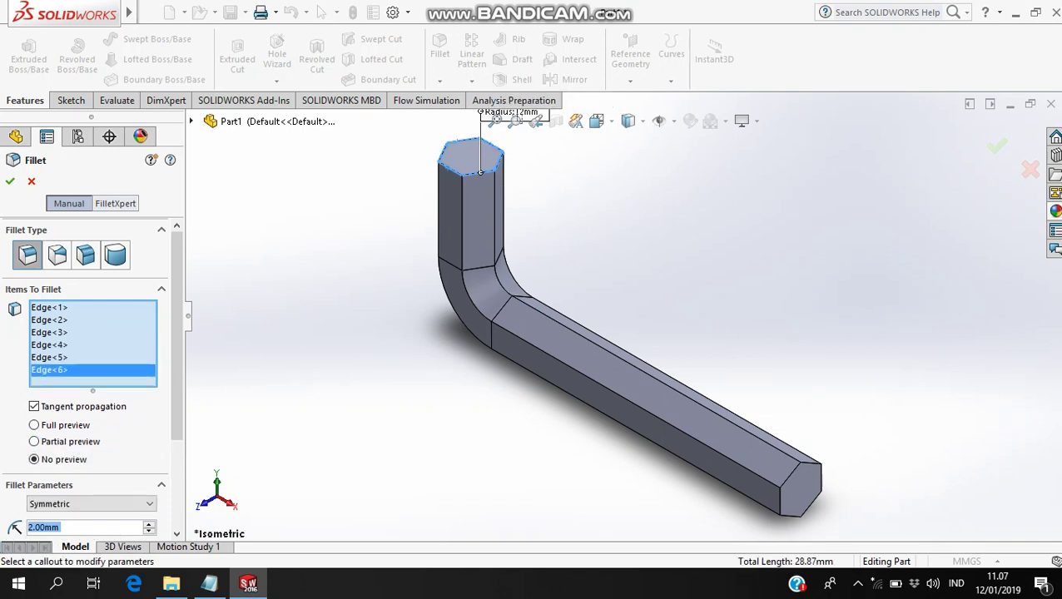
Step: Add the edges of the hexagonal end face on the hex key's long arm to the fillet selection
click(798, 472)
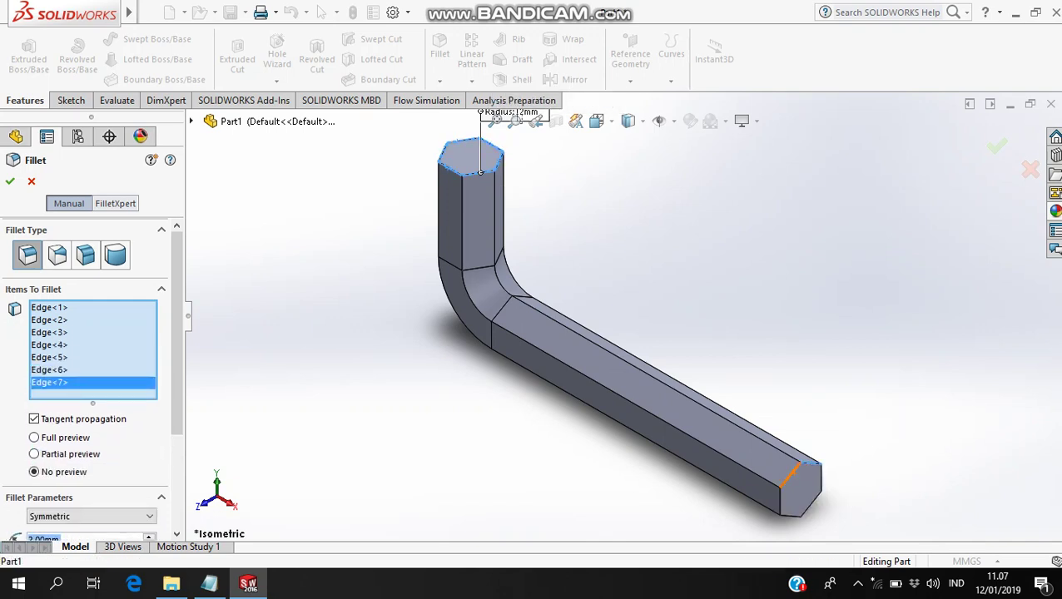
click(800, 472)
click(782, 503)
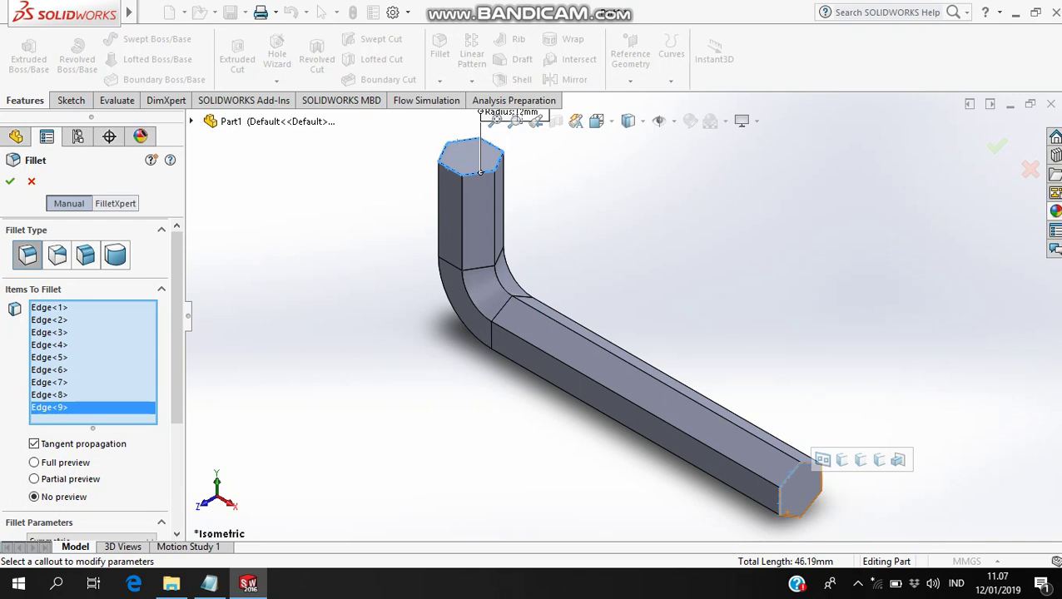
click(819, 483)
click(809, 504)
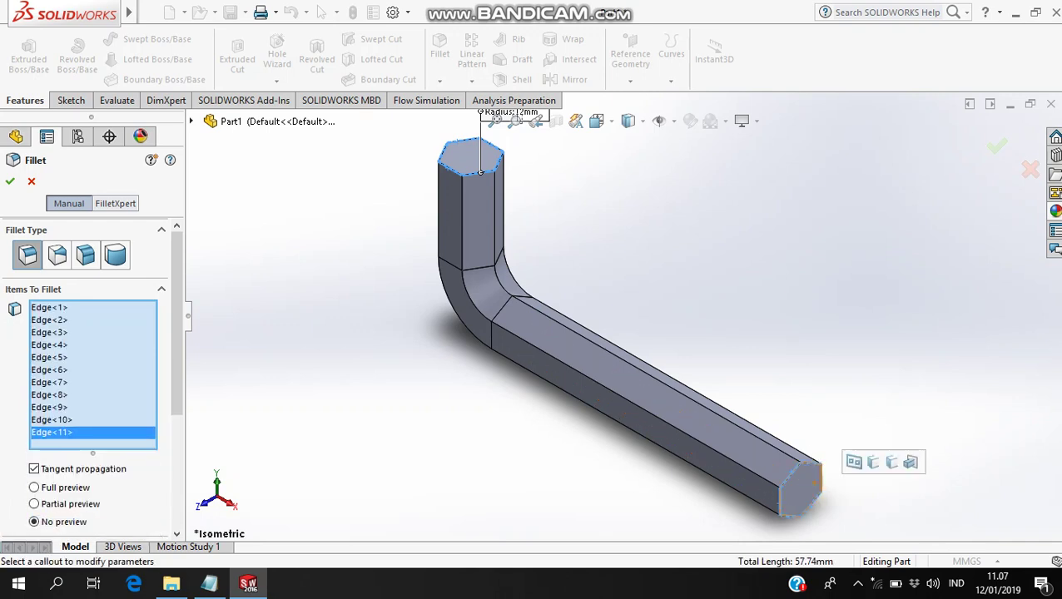